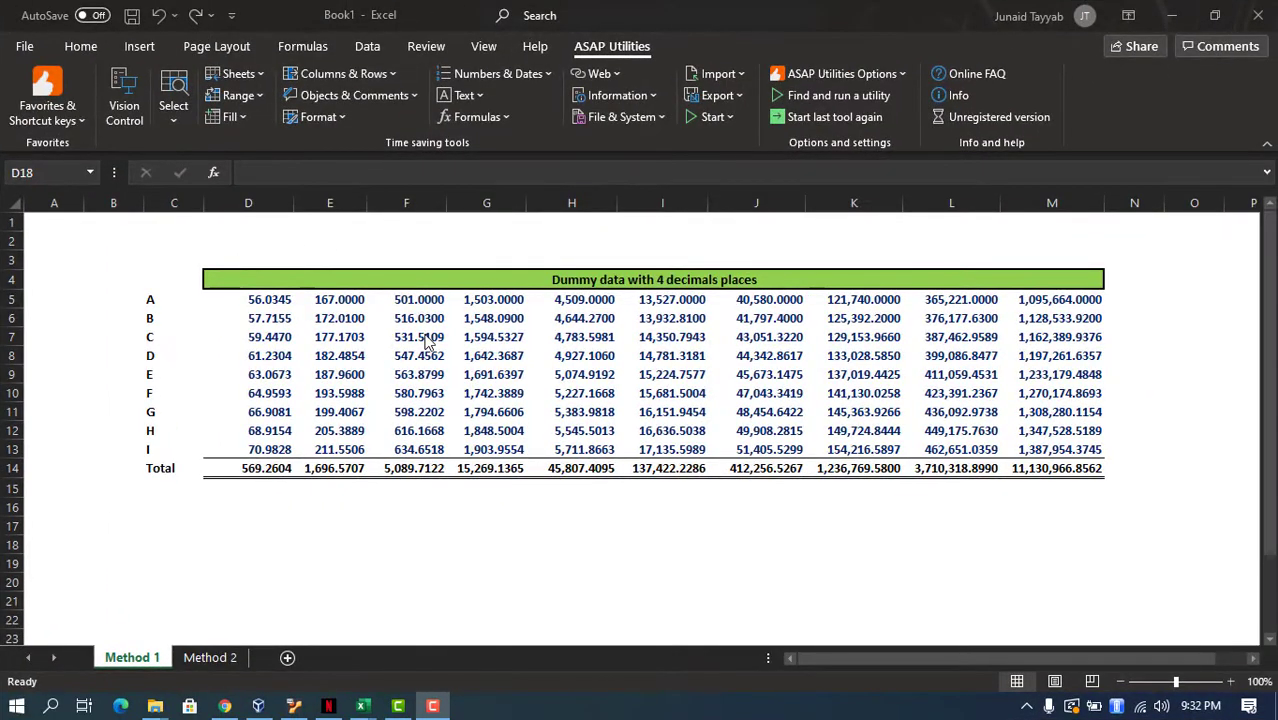
Check the formulas along row 8, then move down to the last data row in column M
click(420, 352)
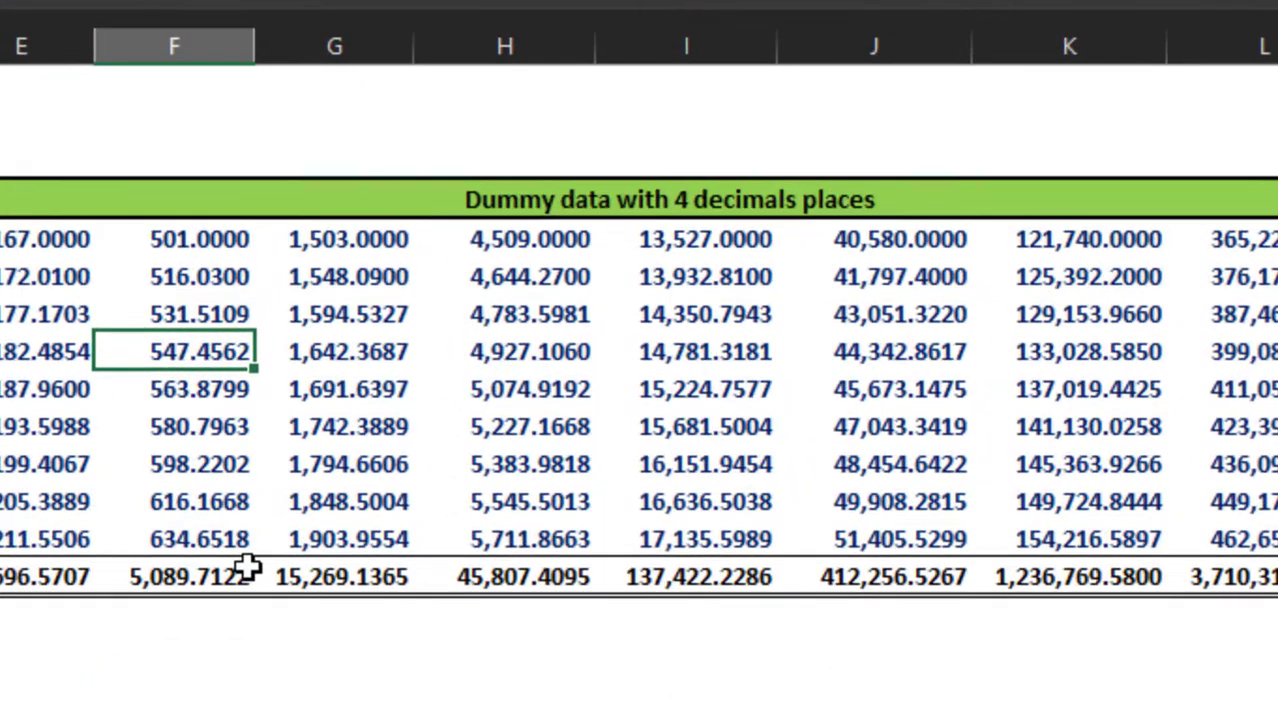
key(Right)
key(Right)
key(Right)
key(Right)
key(Right)
key(Right)
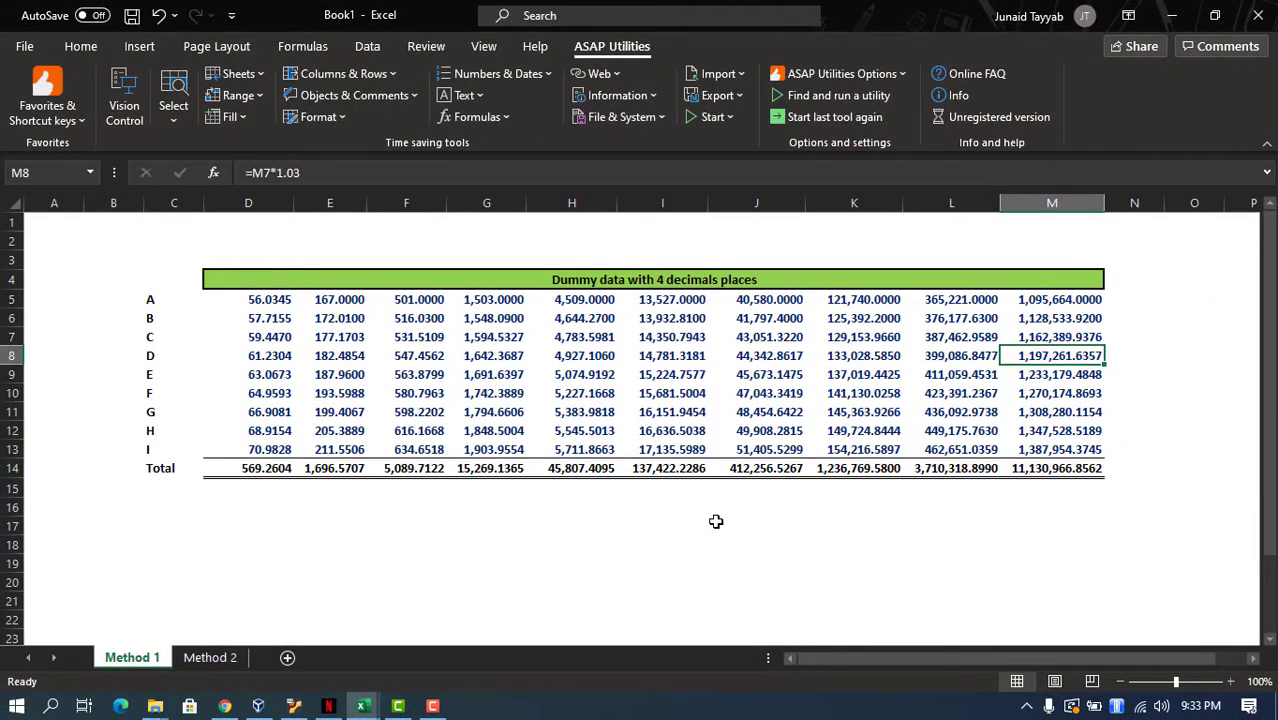
key(Down)
key(Down)
key(Down)
key(Down)
key(Down)
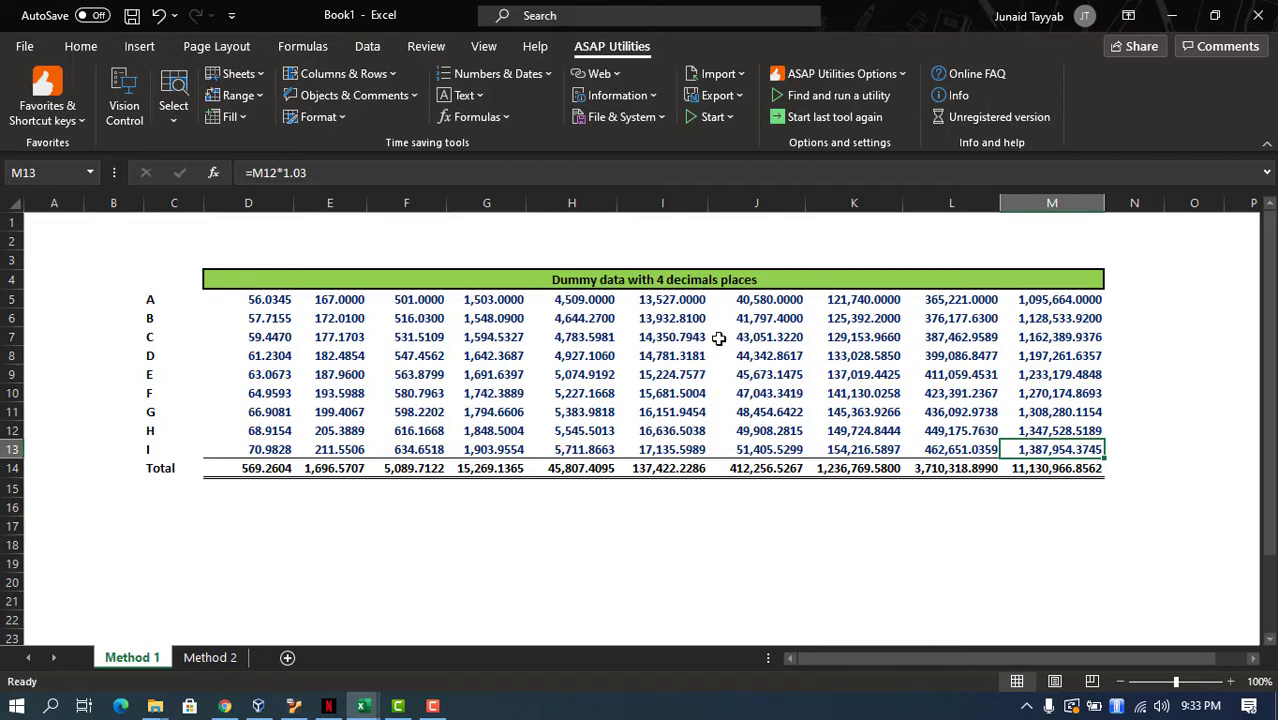
Select the data block D5:M13, excluding the Total row
key(ctrl+shift+Left)
key(ctrl+shift+Up)
key(ctrl+shift+Right)
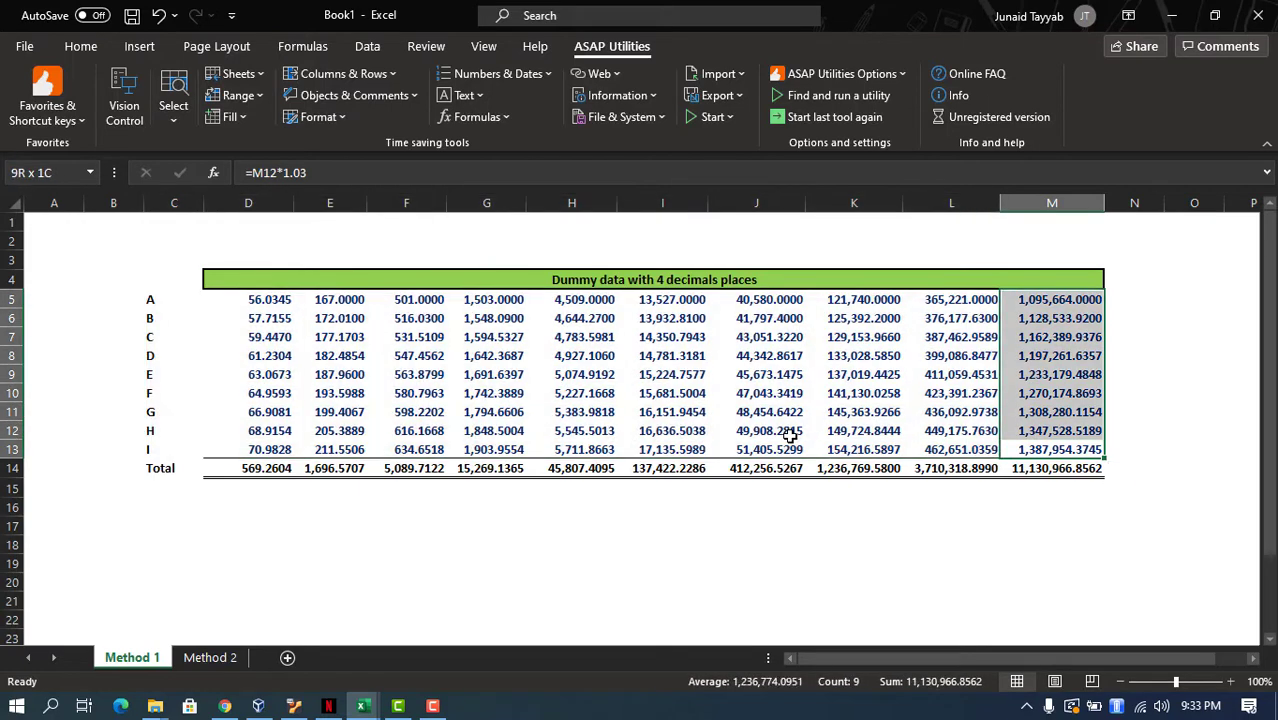
key(ctrl+shift+Left)
key(shift+Right)
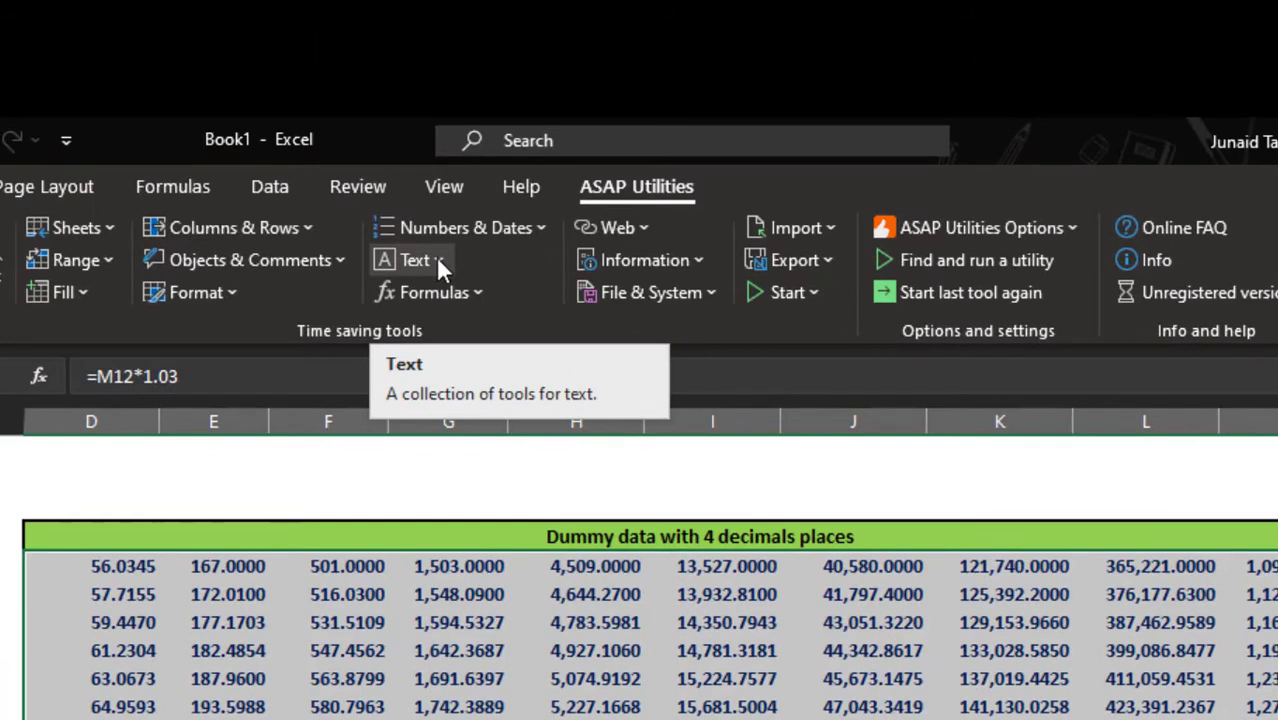
Open ASAP Utilities' Numbers & Dates tools to reach the Round numbers utility
click(437, 259)
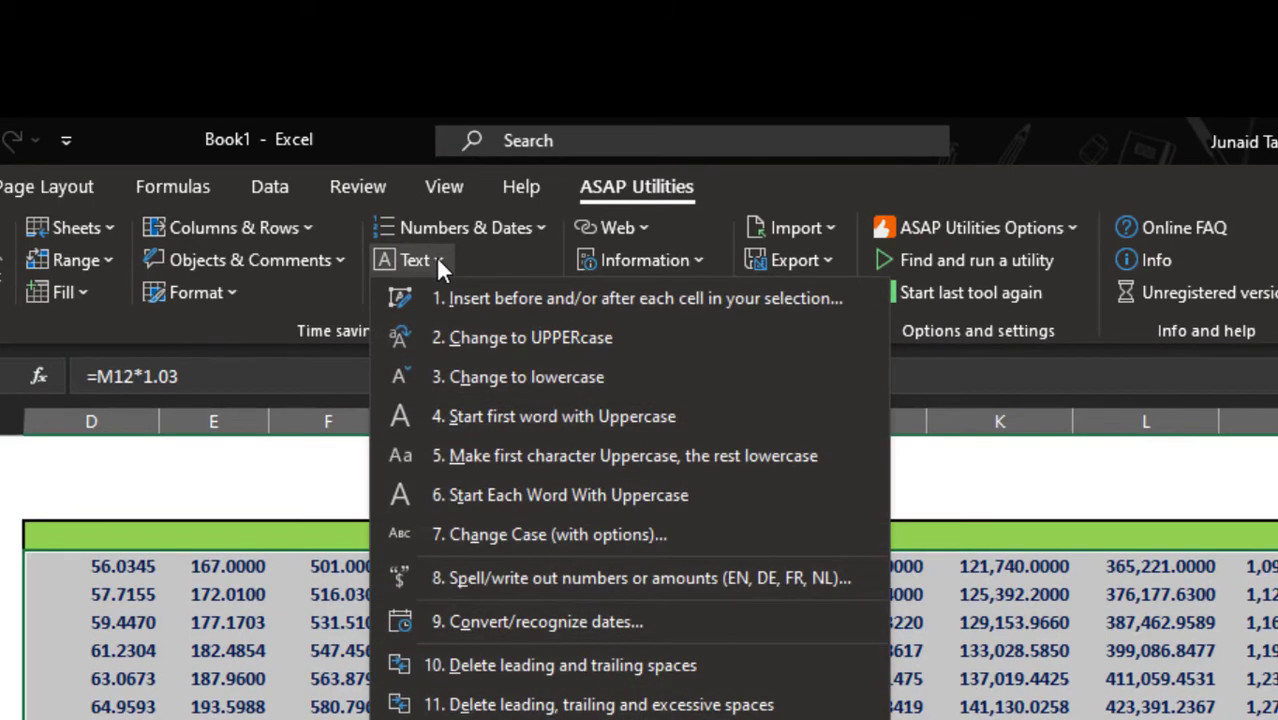
click(436, 257)
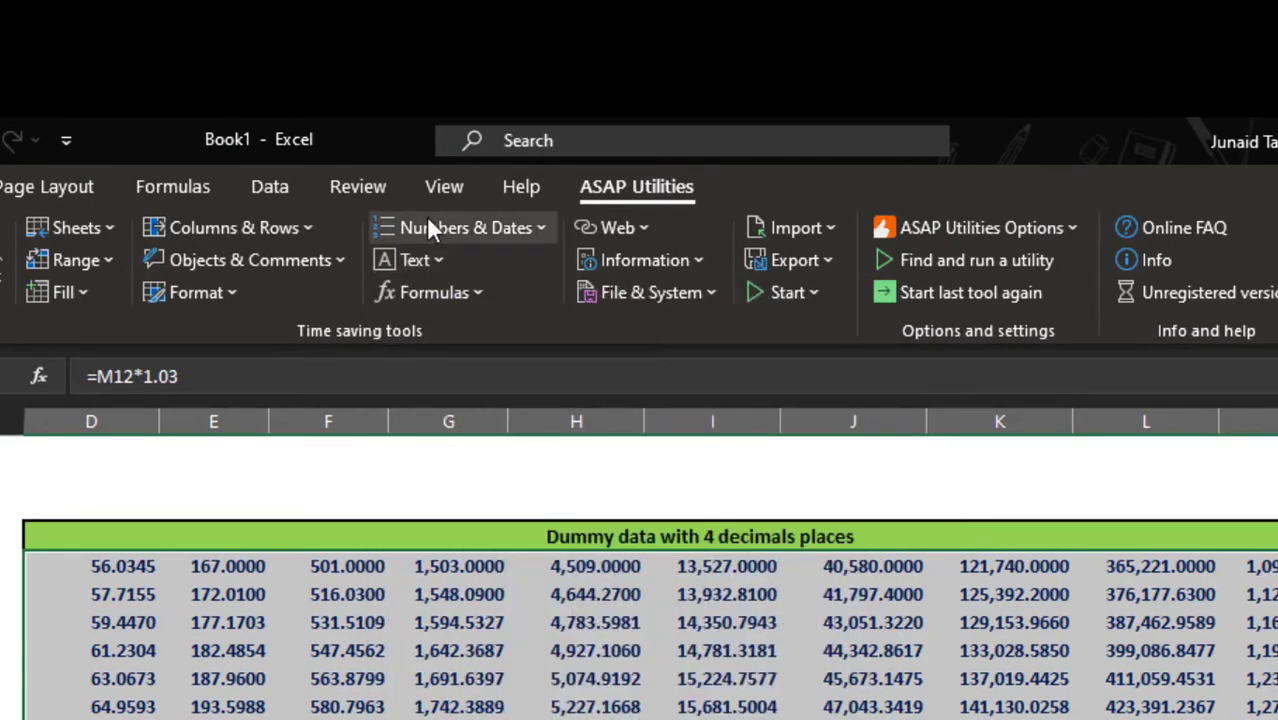
click(428, 220)
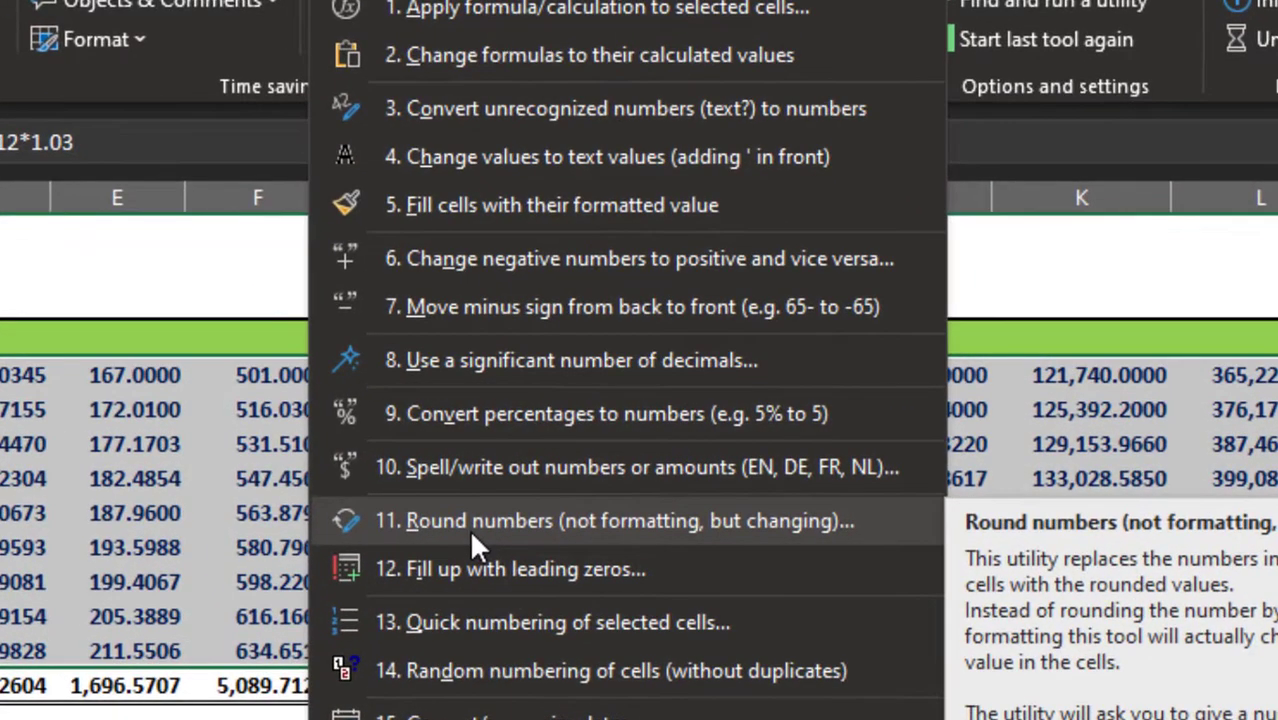
Round the selected values to 0 decimals with ASAP Utilities' Round numbers tool
click(472, 538)
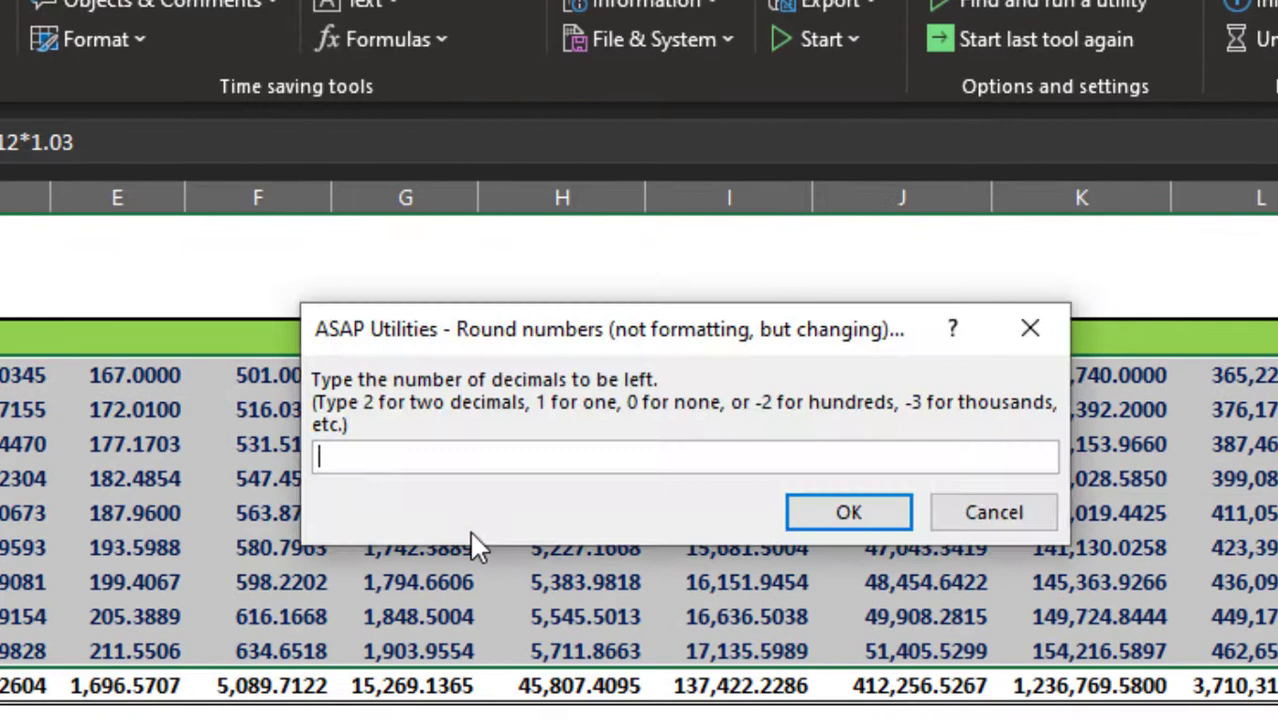
drag(480, 355, 440, 525)
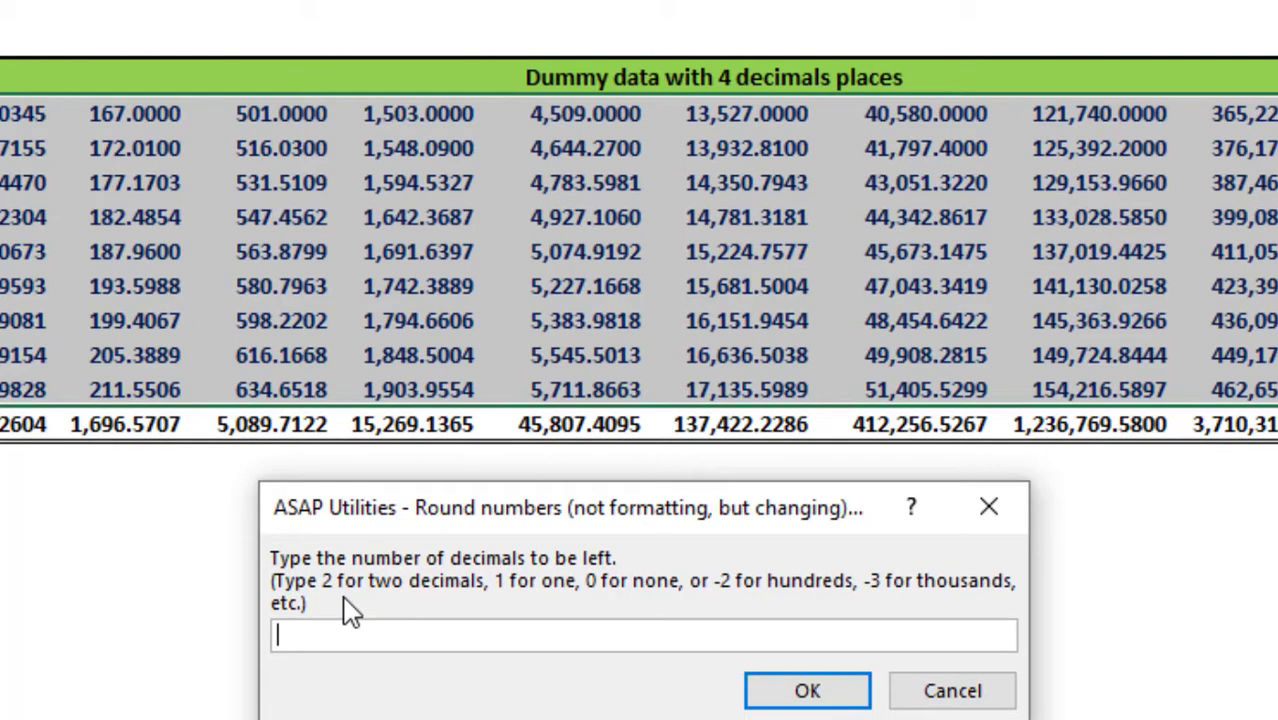
text(2)
key(BackSpace)
text(1)
key(BackSpace)
text(0)
click(800, 690)
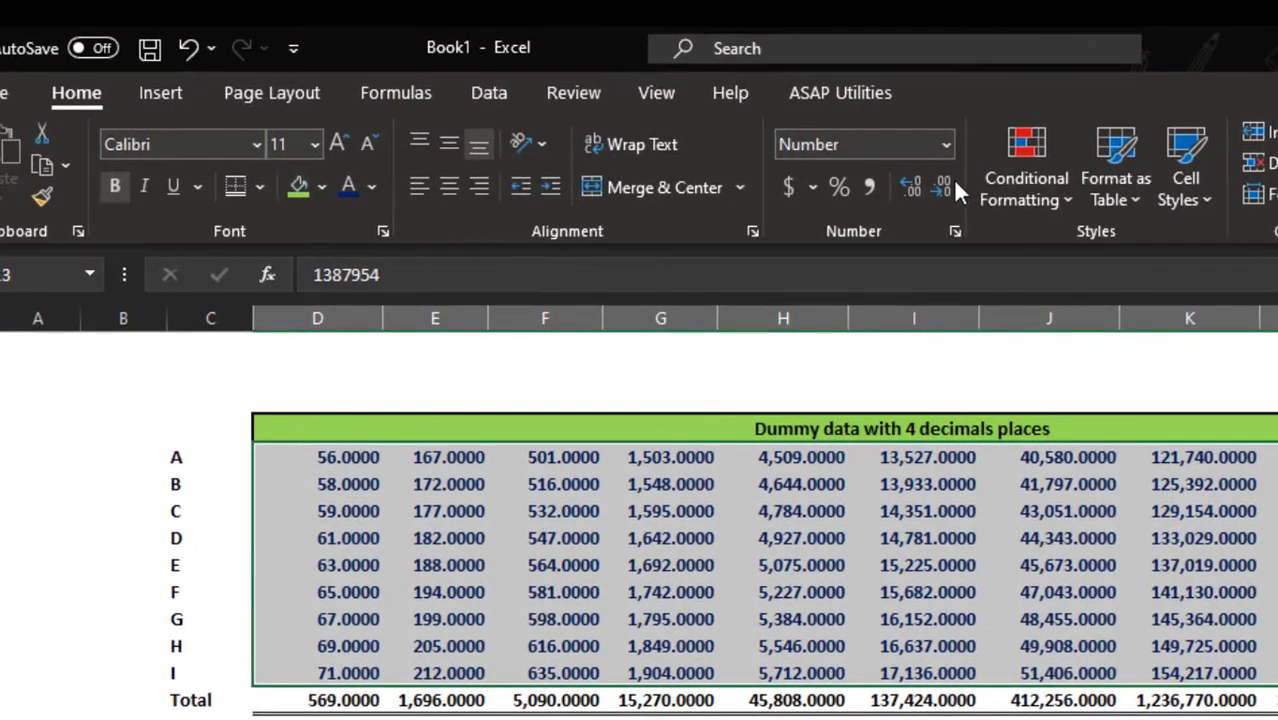
Decrease Decimal three times so no decimals show, then go to the Method 2 sheet
click(943, 187)
click(943, 187)
click(943, 187)
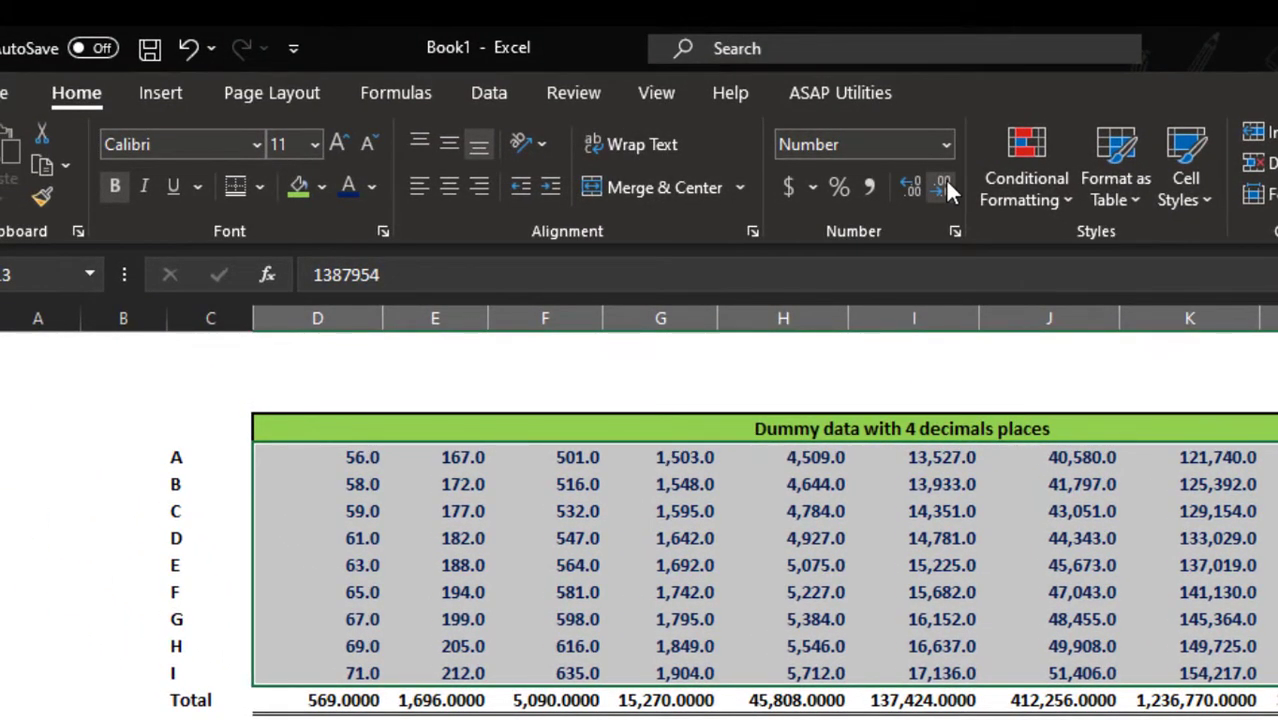
click(943, 187)
click(916, 715)
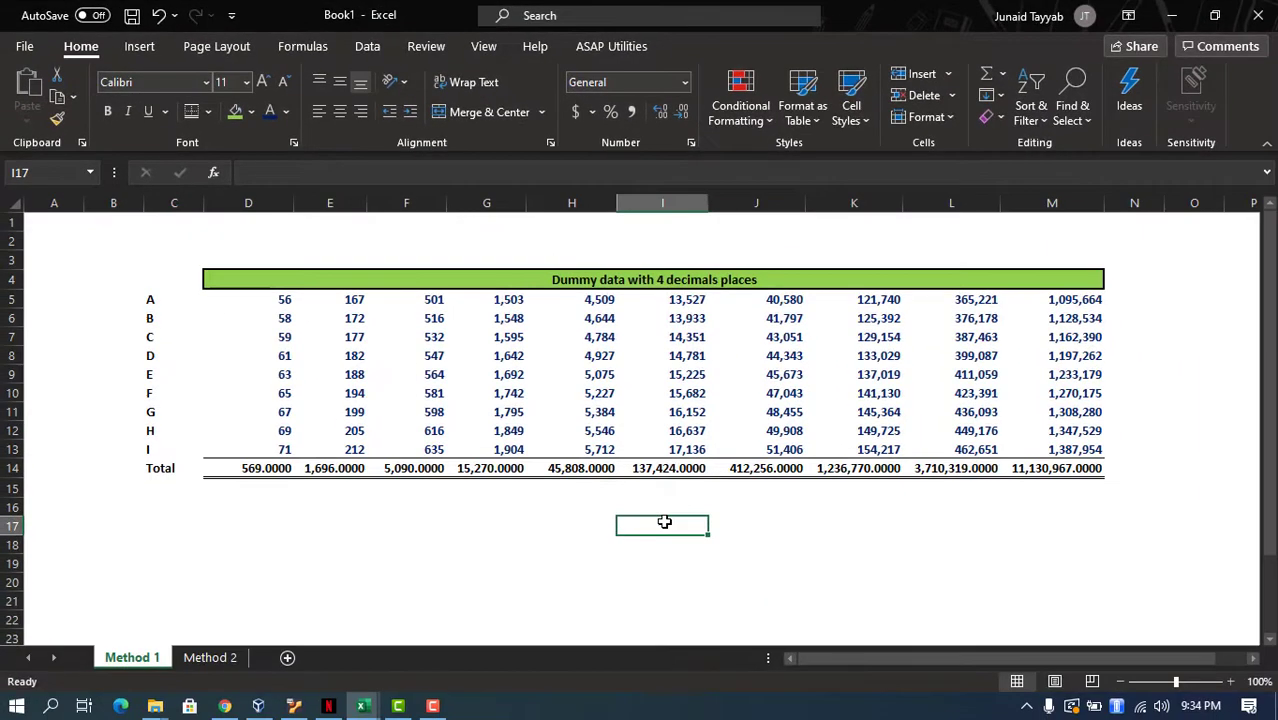
key(ctrl+Page_Down)
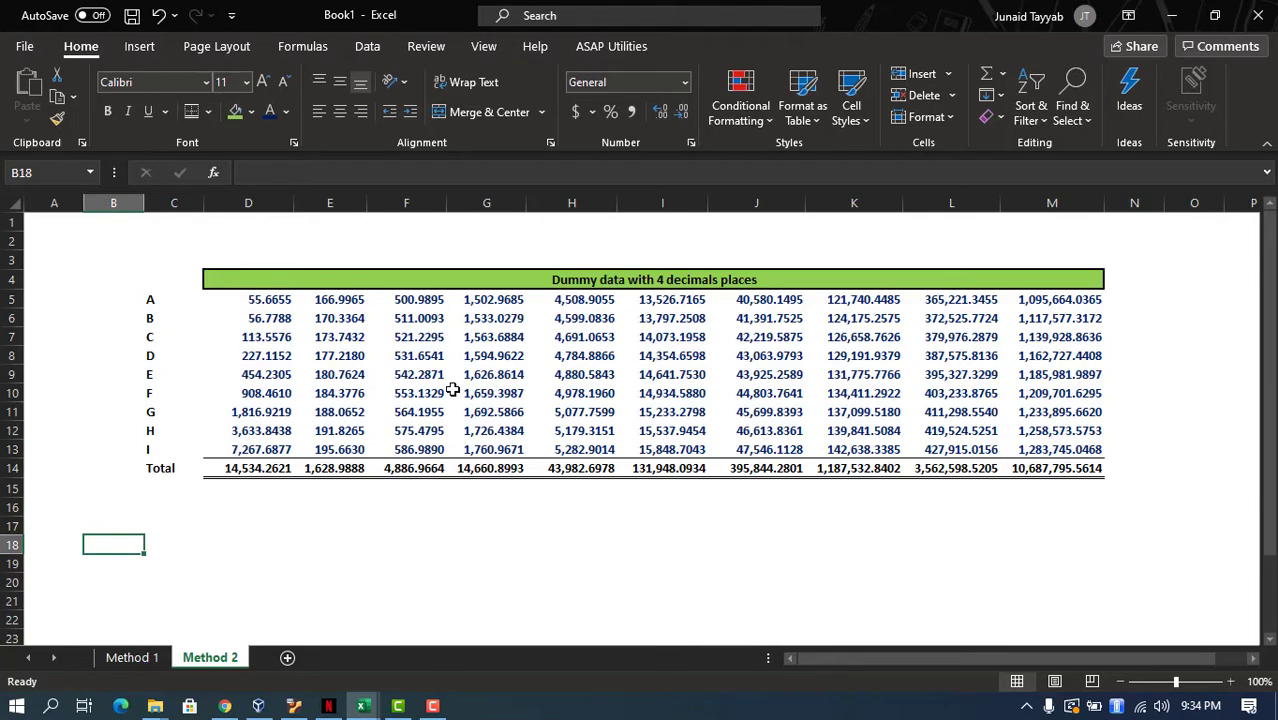
Inspect the Method 2 formulas from D6 down column D and across to column M
click(289, 316)
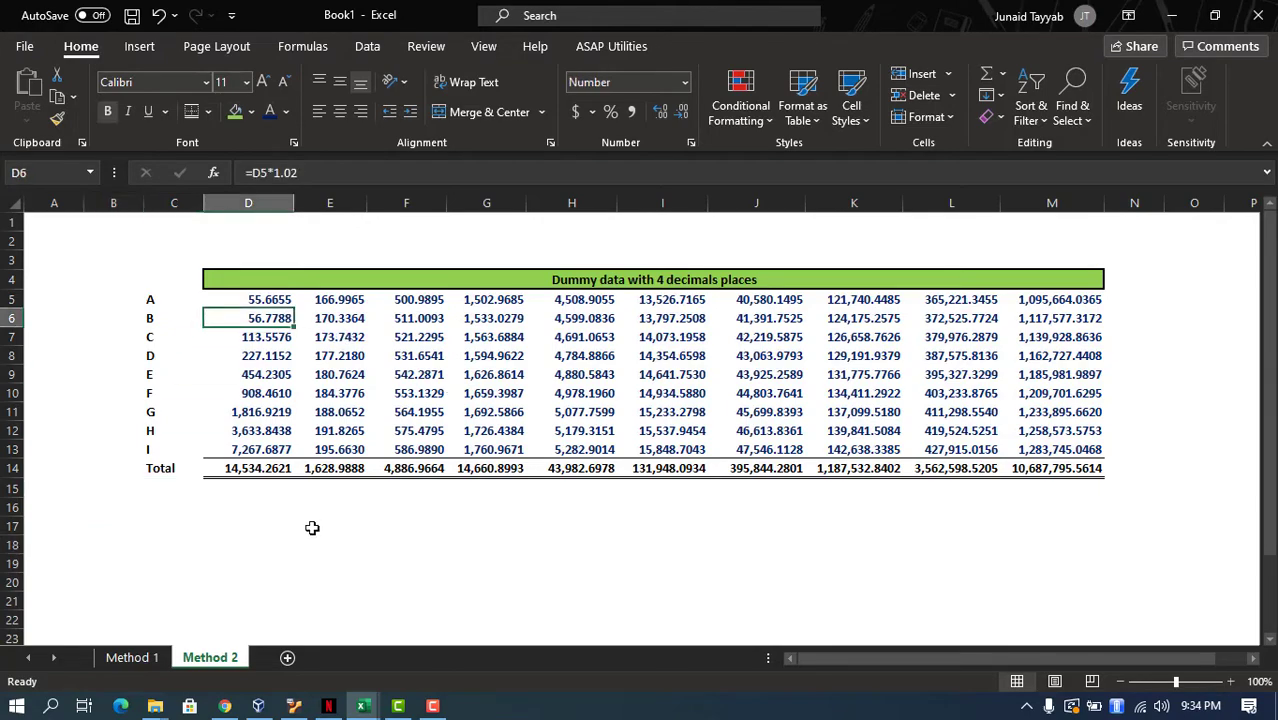
key(Down)
key(Down)
key(Down)
key(Down)
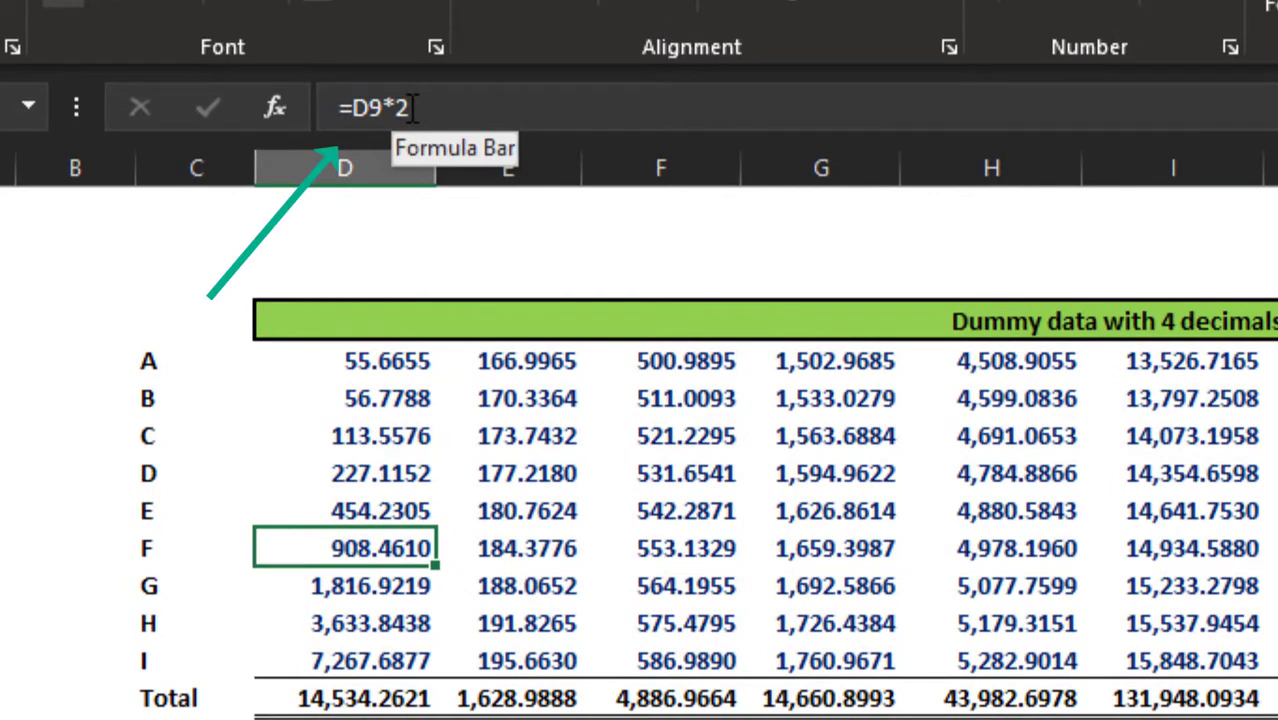
key(Right)
key(Right)
key(Right)
key(Right)
key(Right)
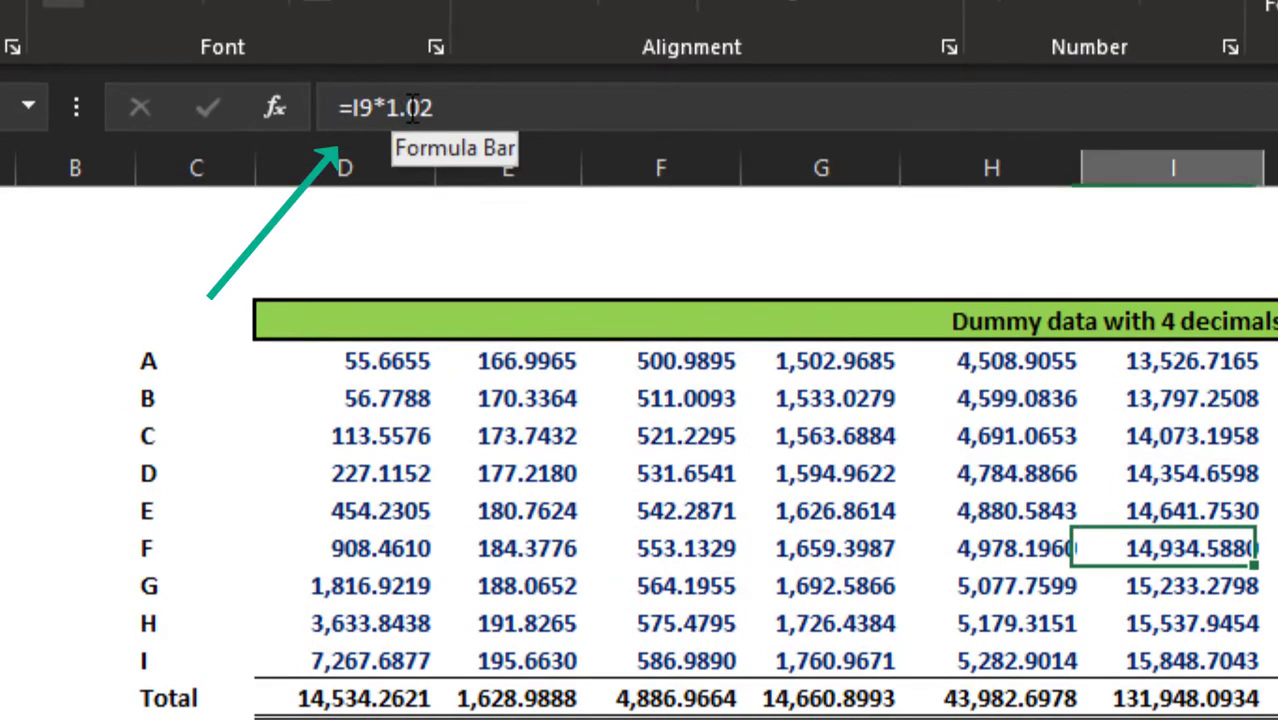
key(Right)
key(Right)
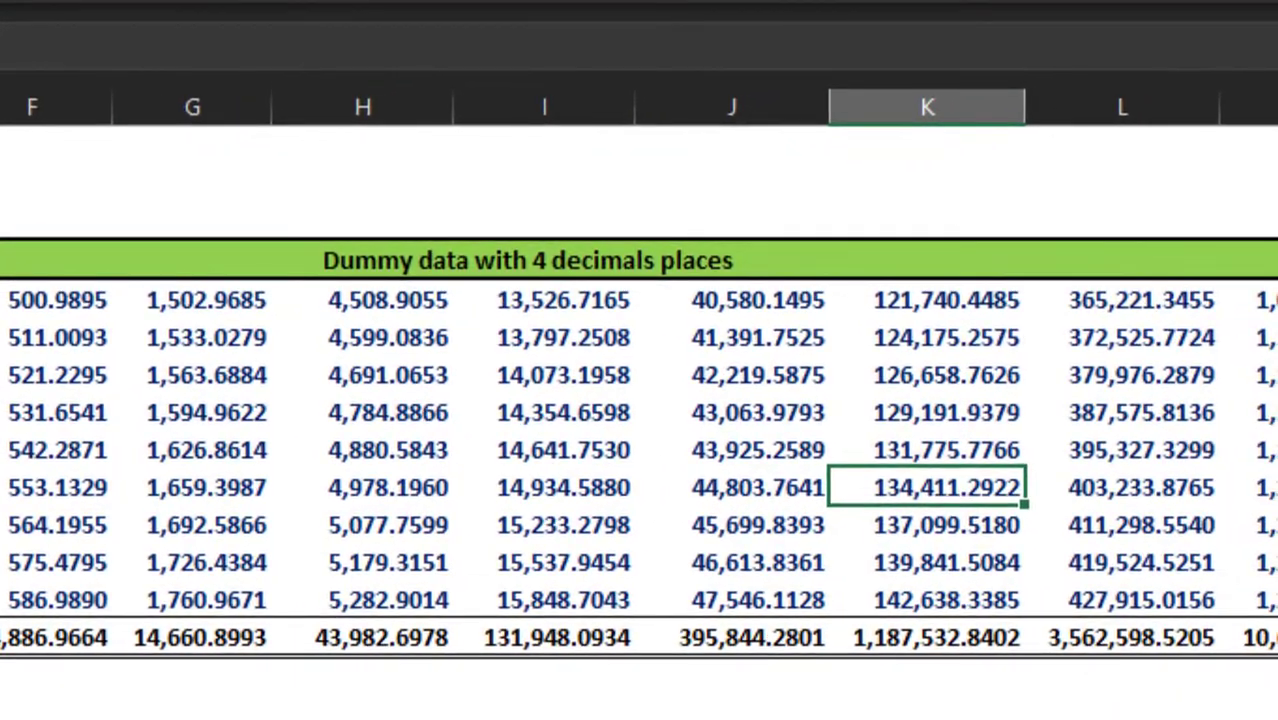
key(Right)
key(Right)
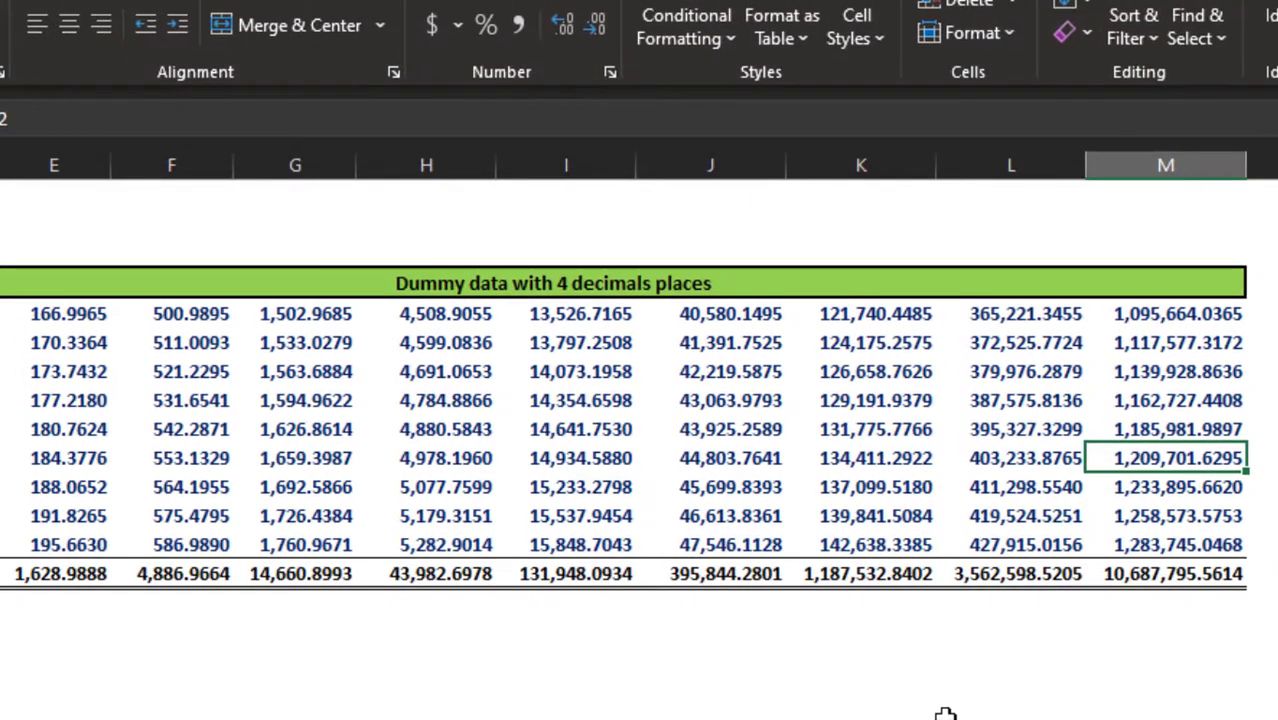
key(Down)
key(Down)
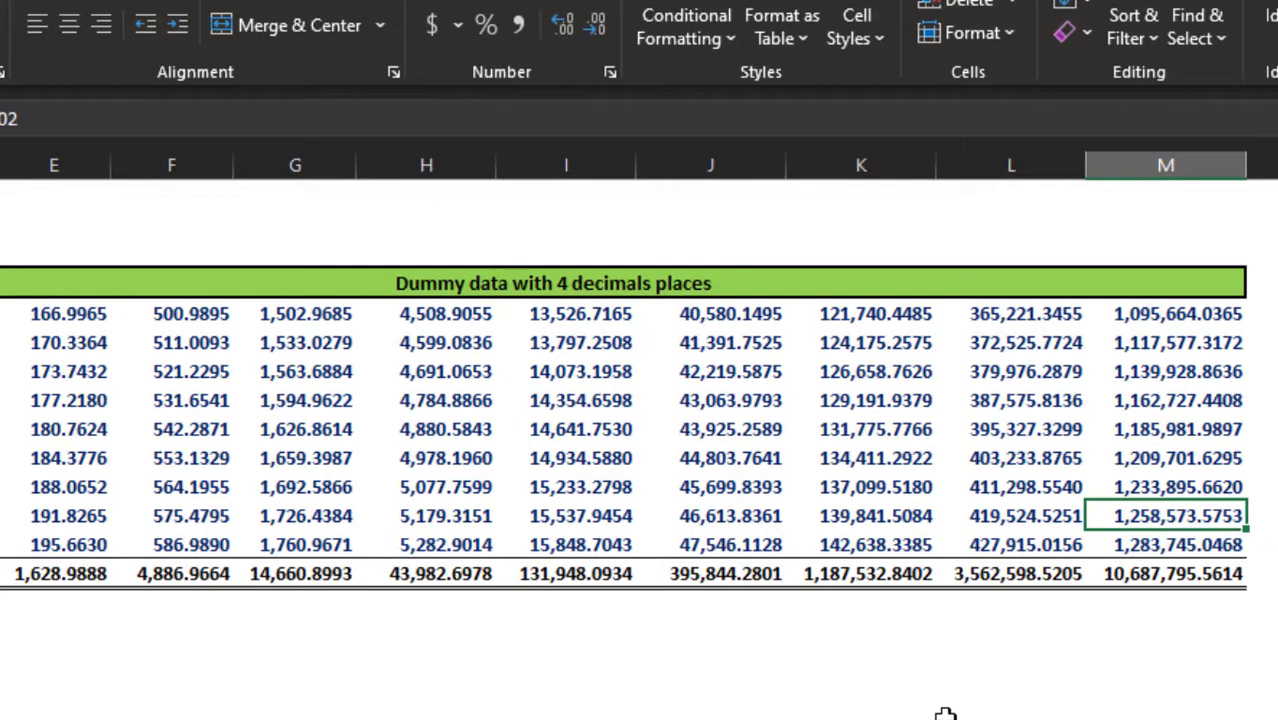
key(Down)
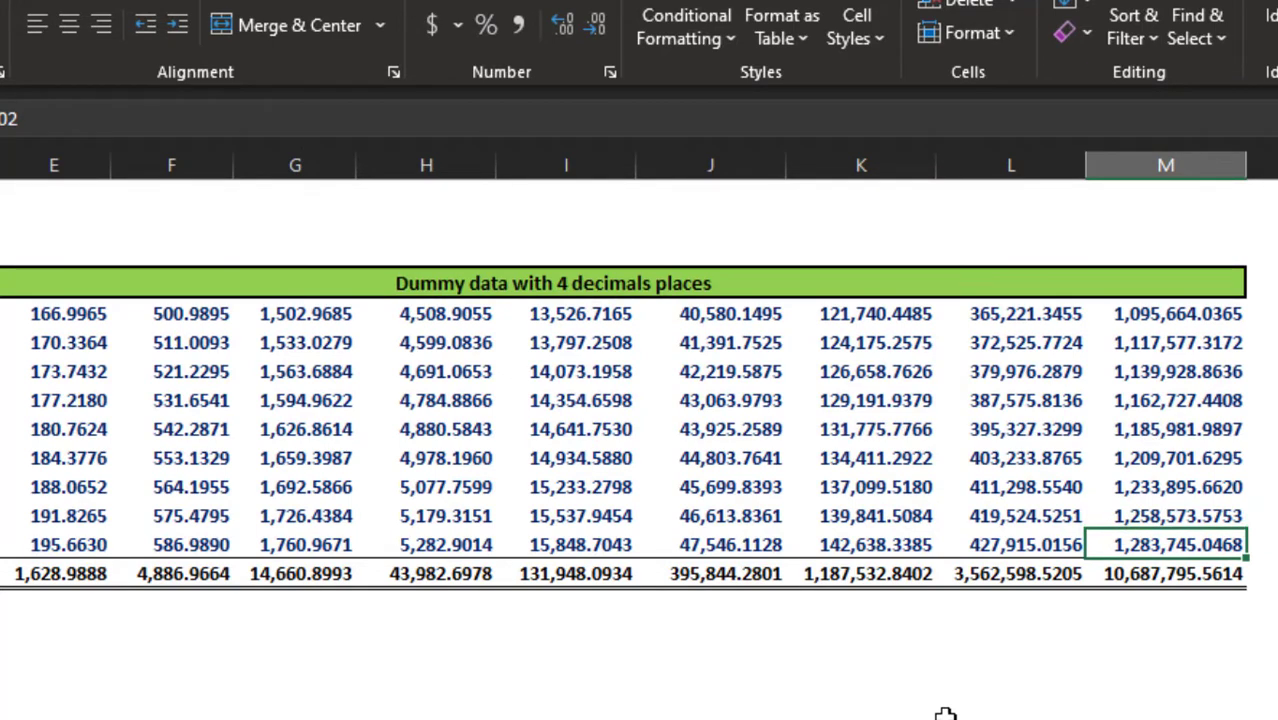
key(Left)
key(Left)
key(Left)
key(Left)
key(Left)
key(Left)
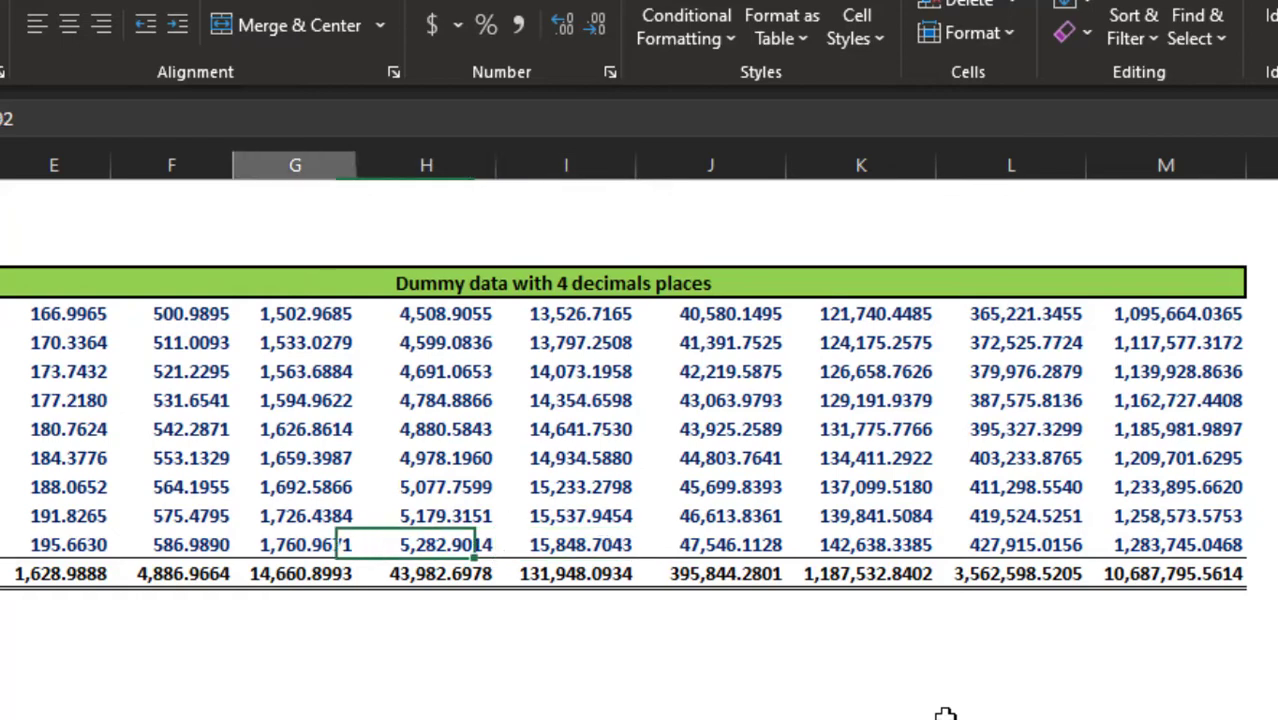
key(Left)
key(Left)
key(Down)
key(Down)
key(Down)
text(=)
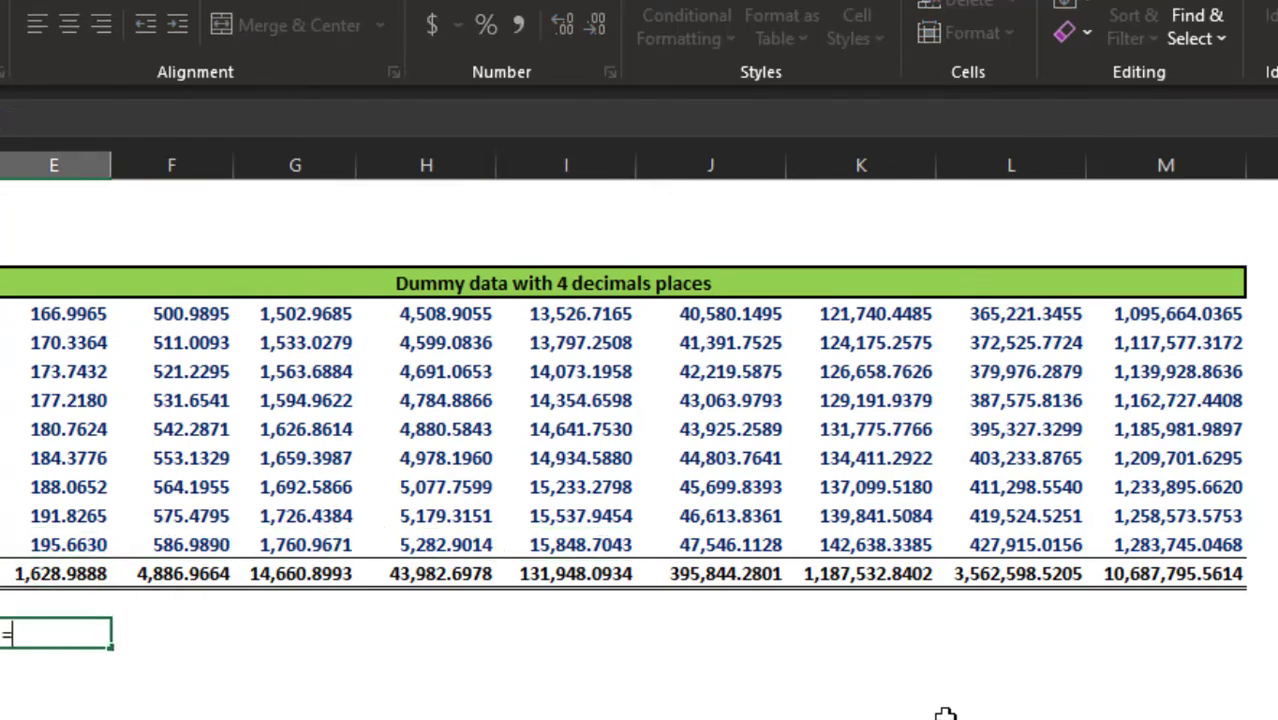
text(round()
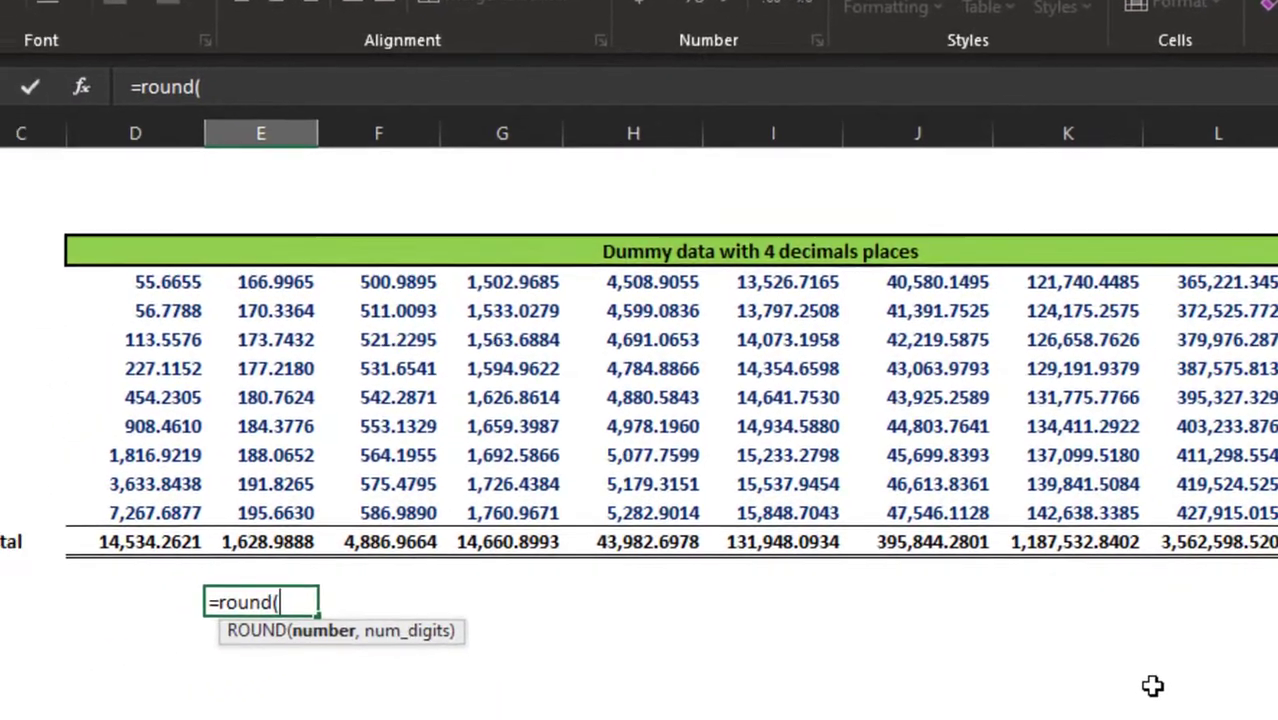
key(Up)
key(Up)
key(Up)
text(,)
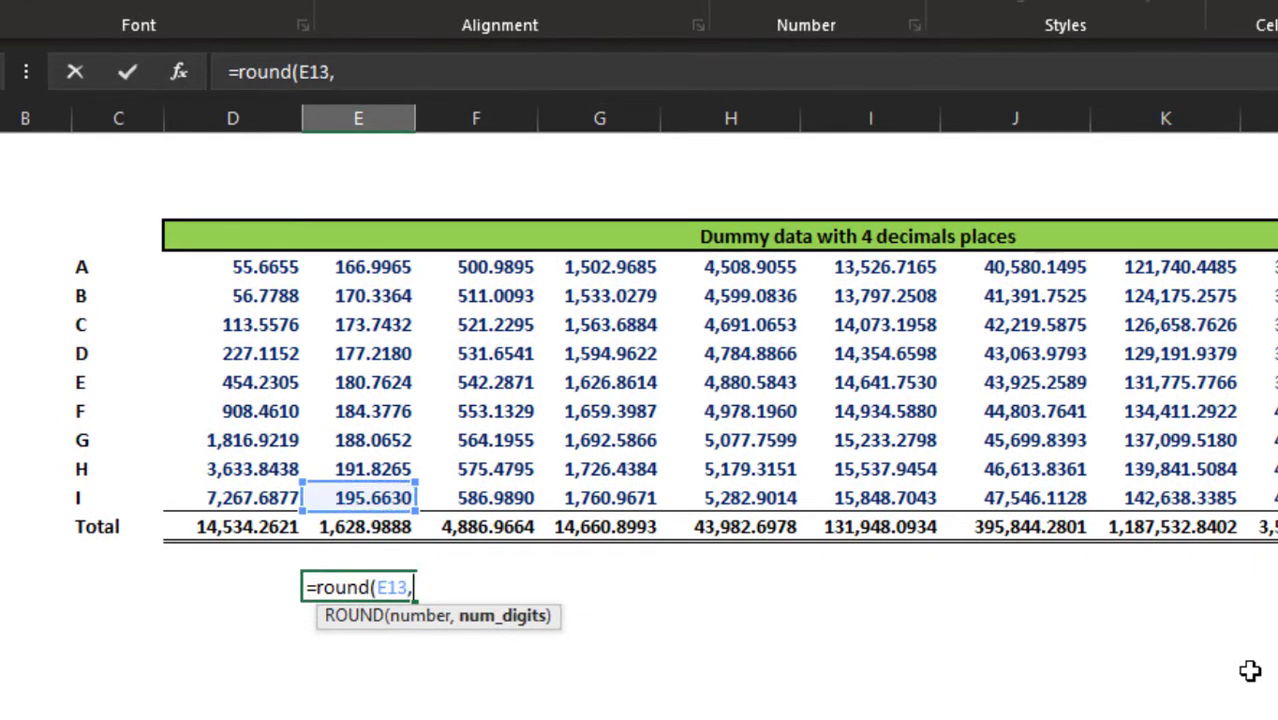
text(0)
key(Return)
key(Up)
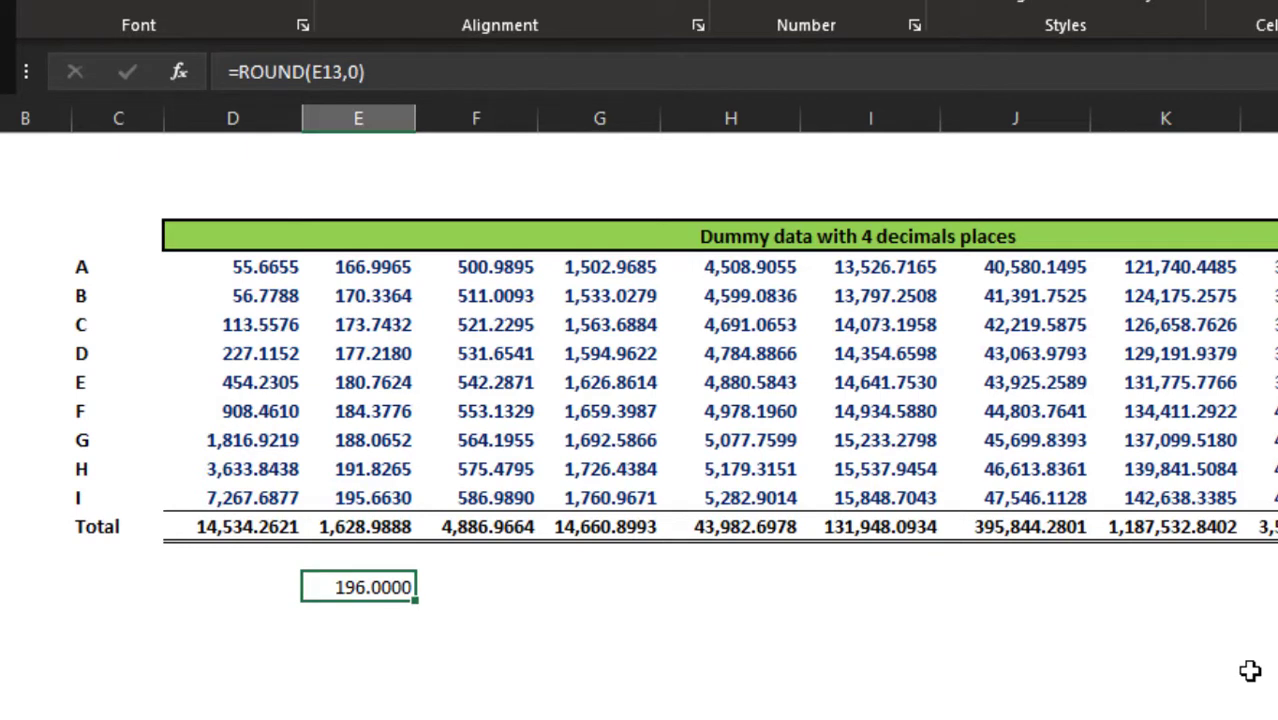
key(Delete)
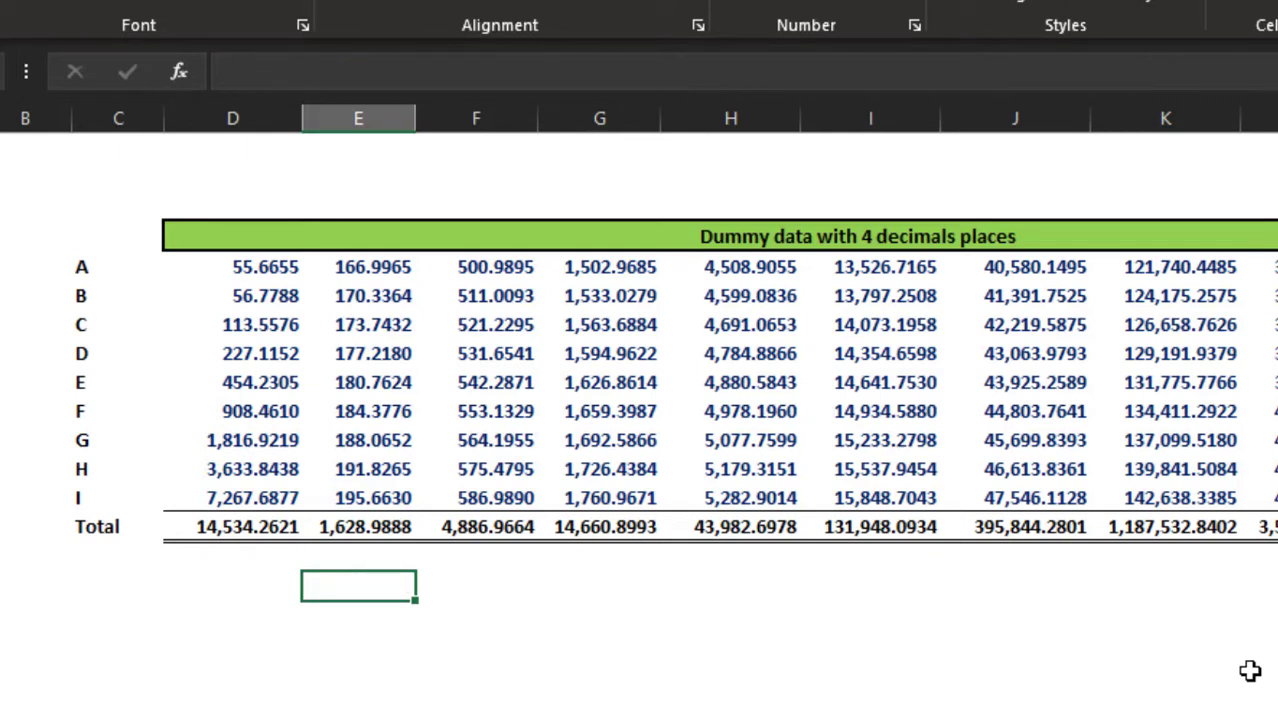
key(Up)
key(Up)
key(Up)
key(Up)
key(Up)
key(Up)
key(Up)
key(Up)
key(Left)
key(Up)
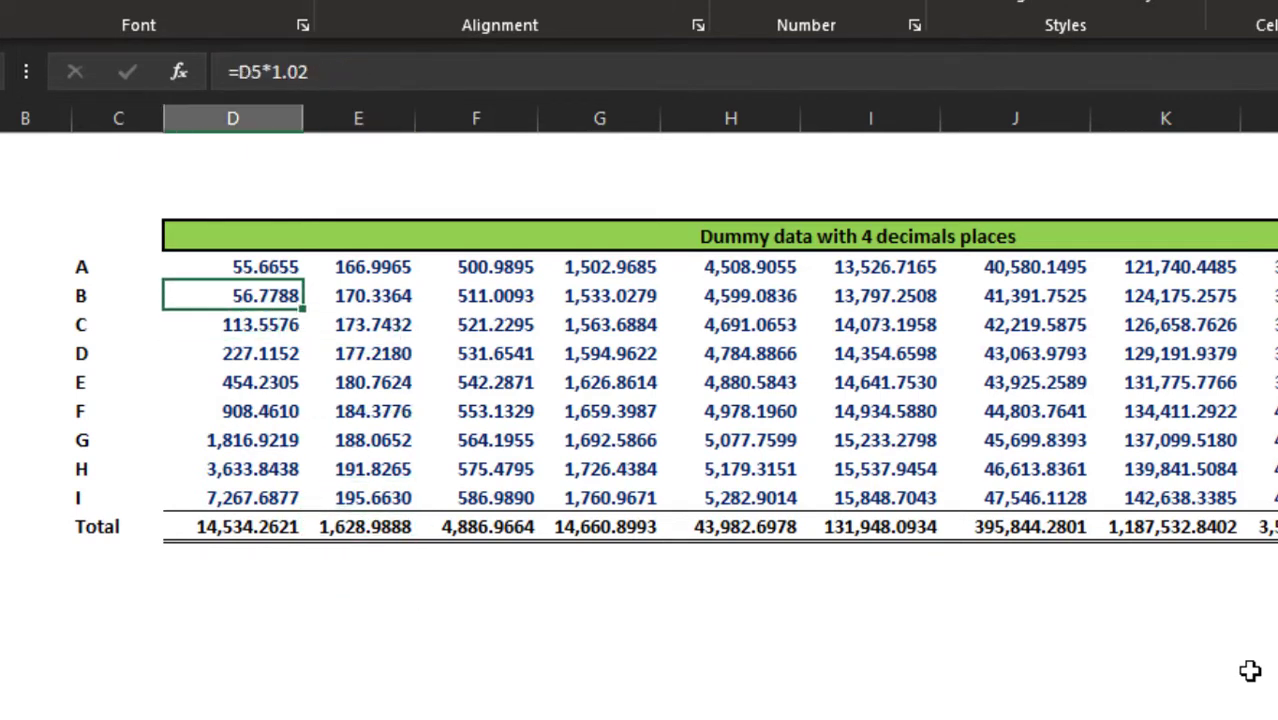
key(Up)
Select the data block D5:M13 and open the ASAP Utilities Text tools
key(shift+Down)
key(shift+Down)
key(shift+Down)
key(shift+Down)
key(shift+Down)
key(shift+Down)
key(shift+Down)
key(shift+Down)
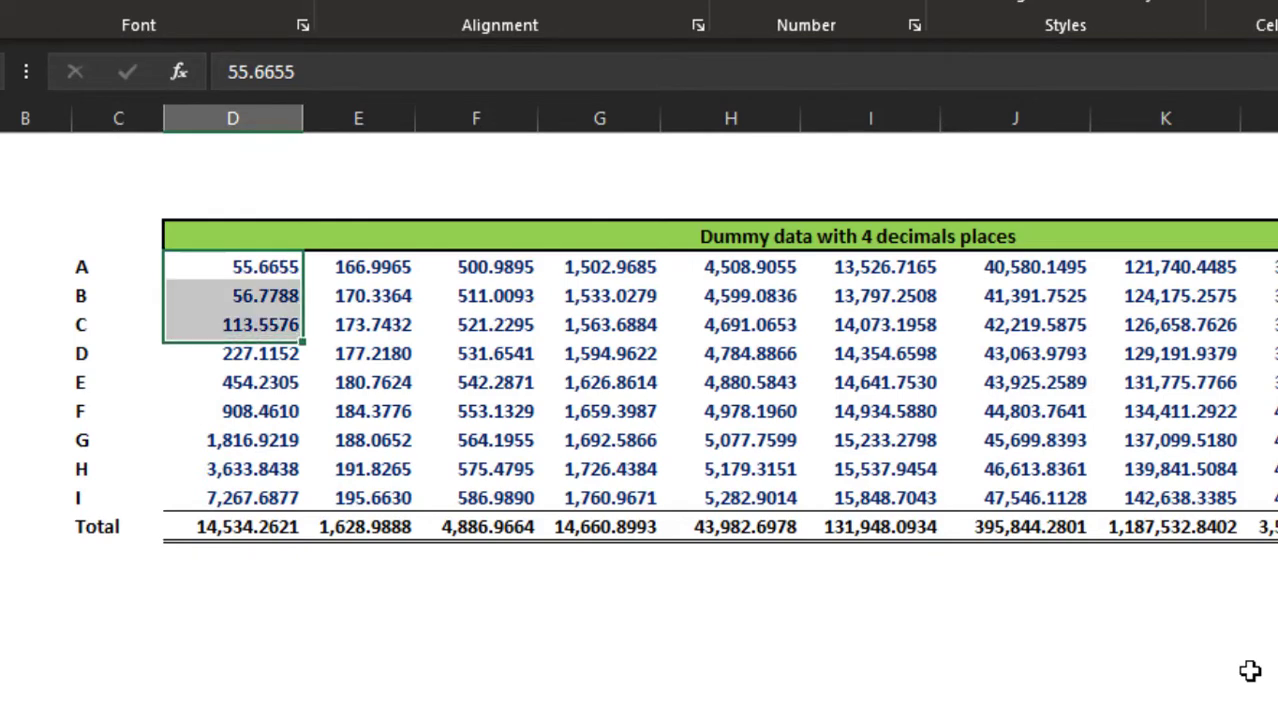
key(ctrl+shift+Right)
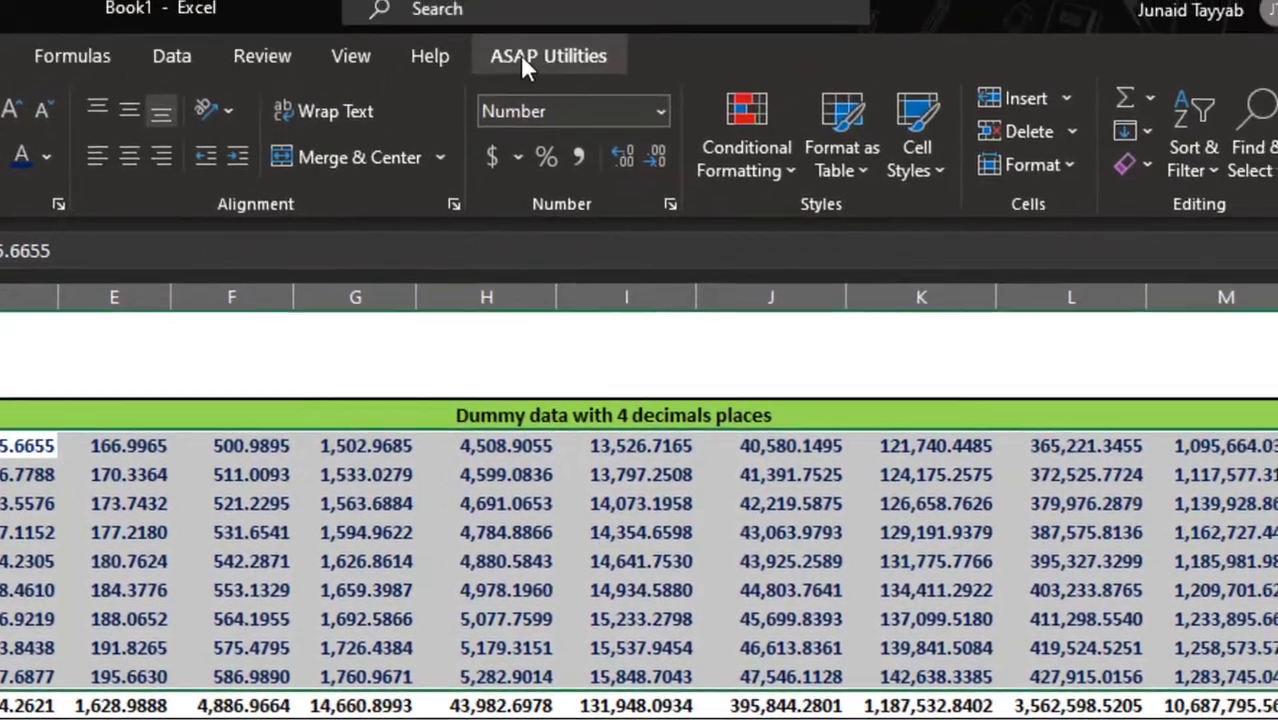
click(525, 58)
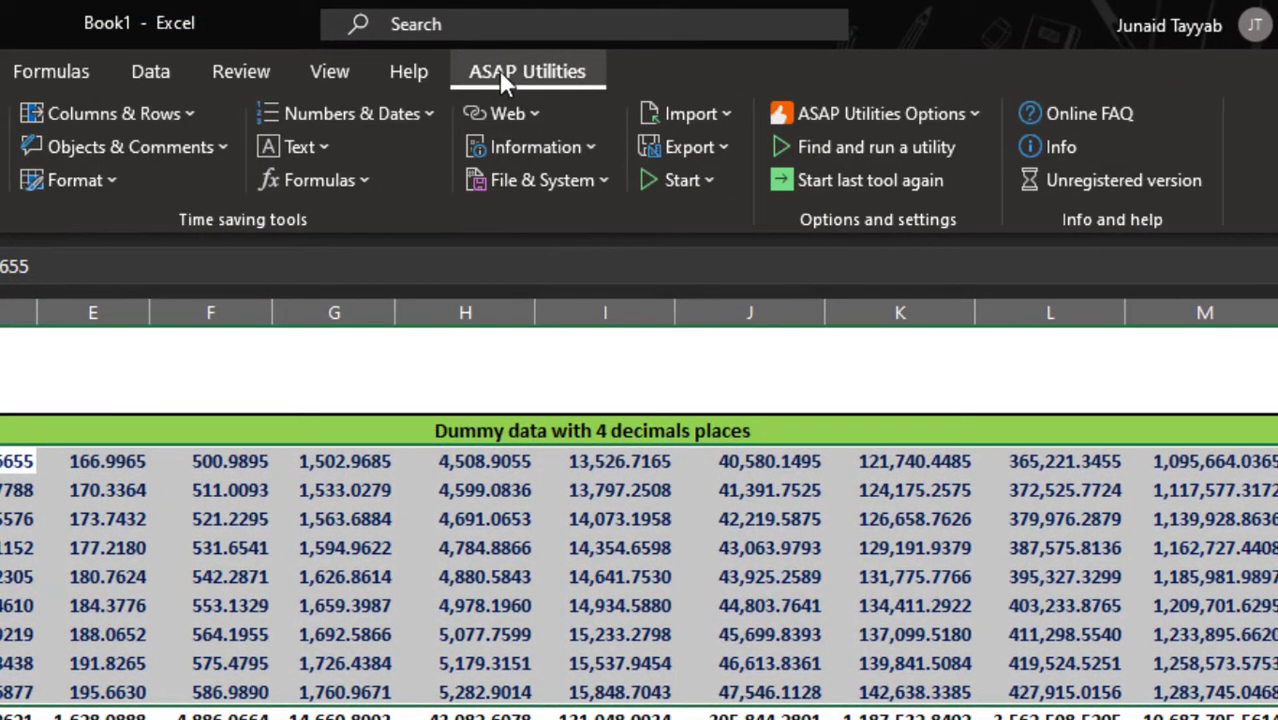
click(303, 146)
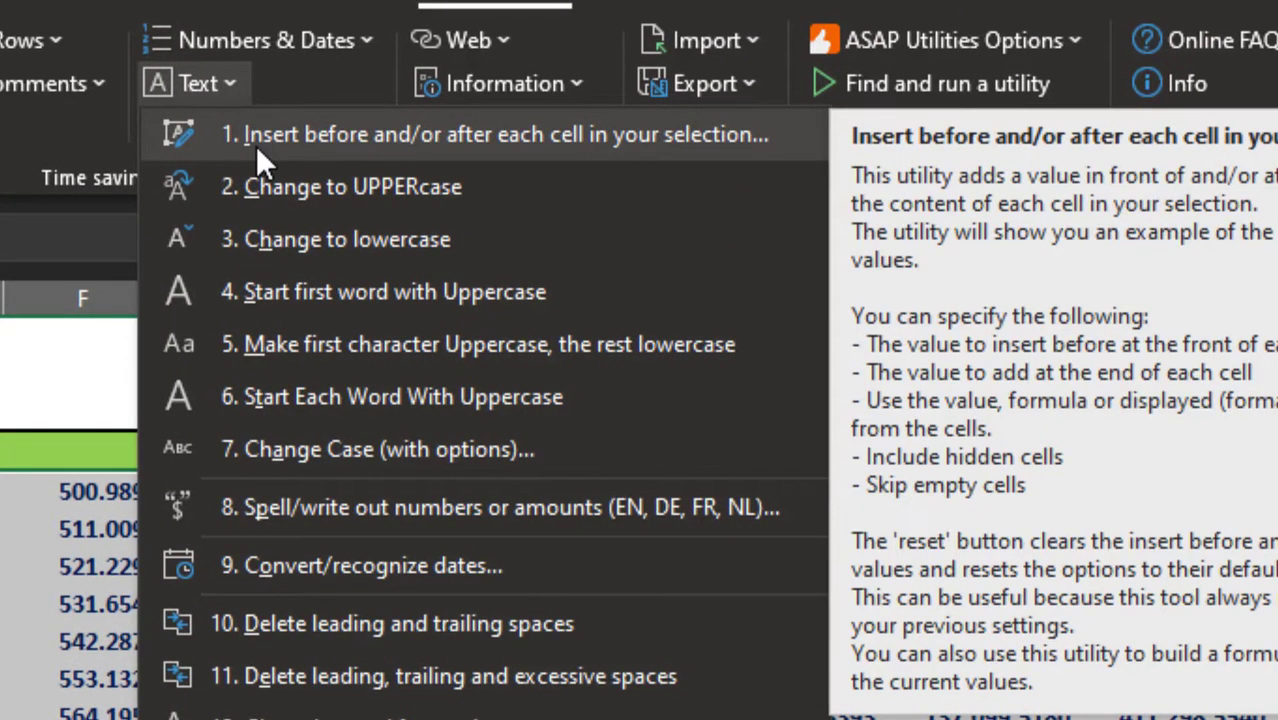
Insert 'round(' before and ',0)' after each cell, treating cells as formulas
click(256, 145)
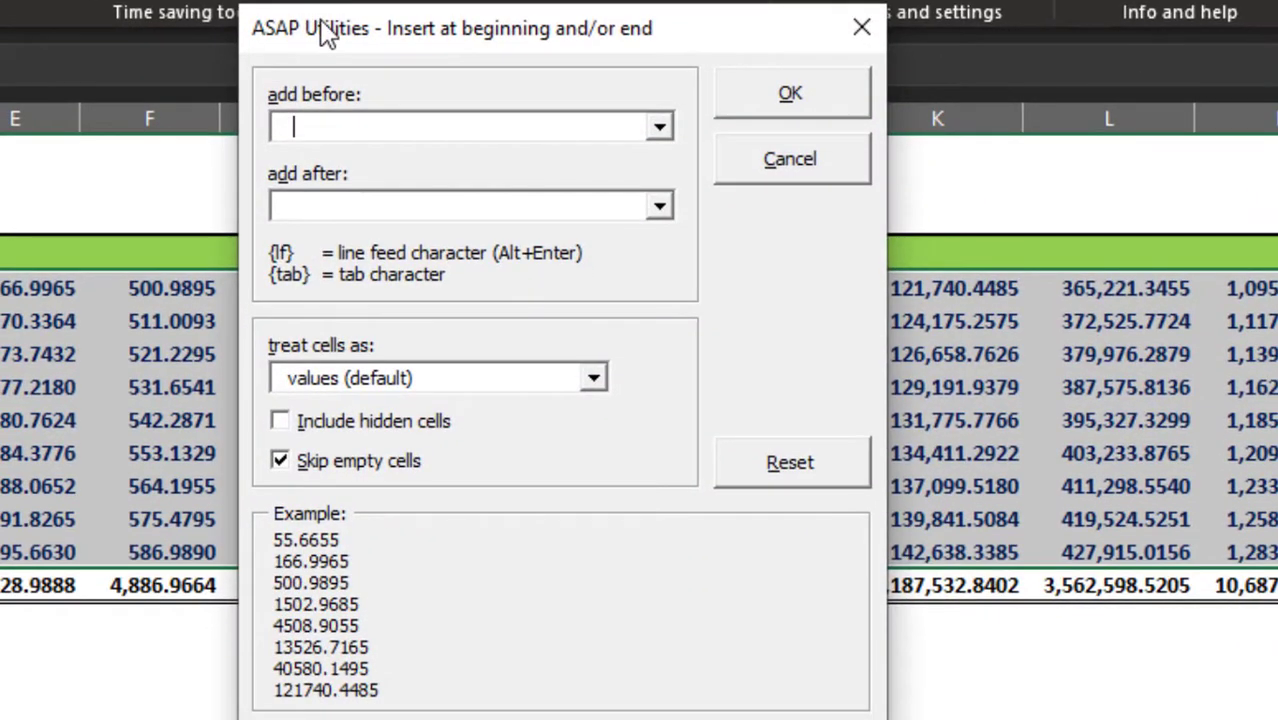
drag(322, 32, 783, 132)
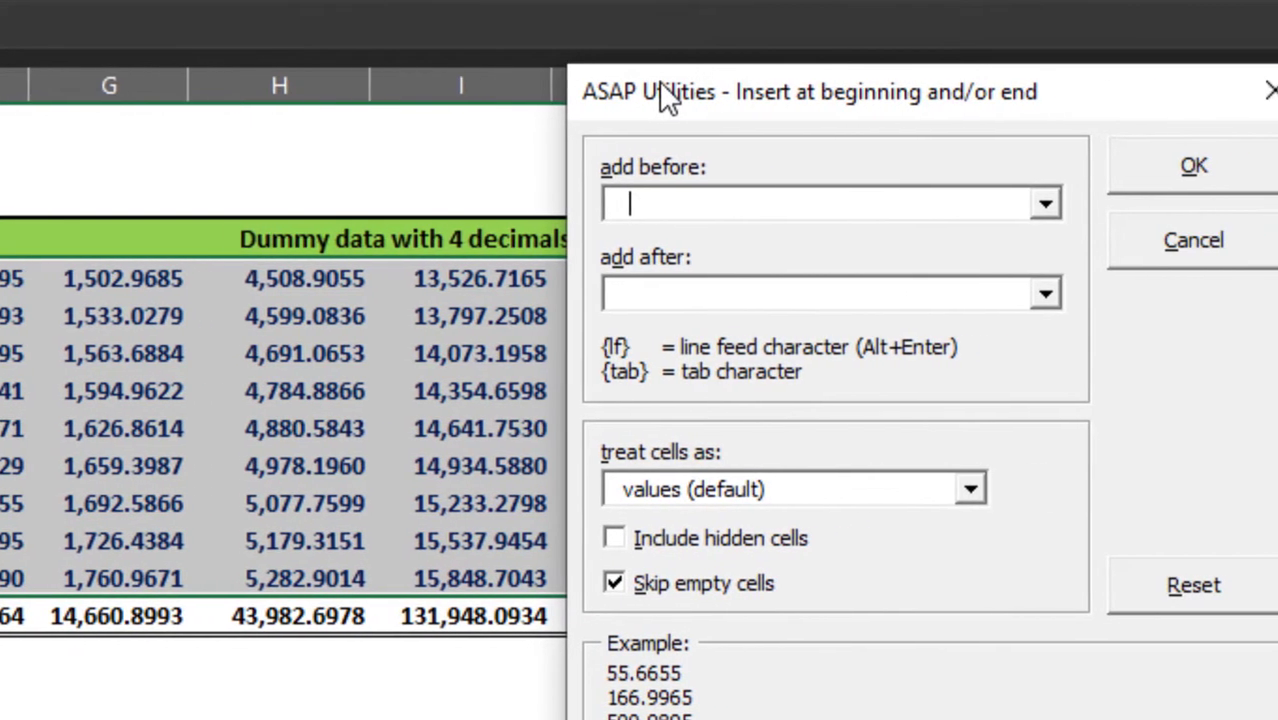
text(round)
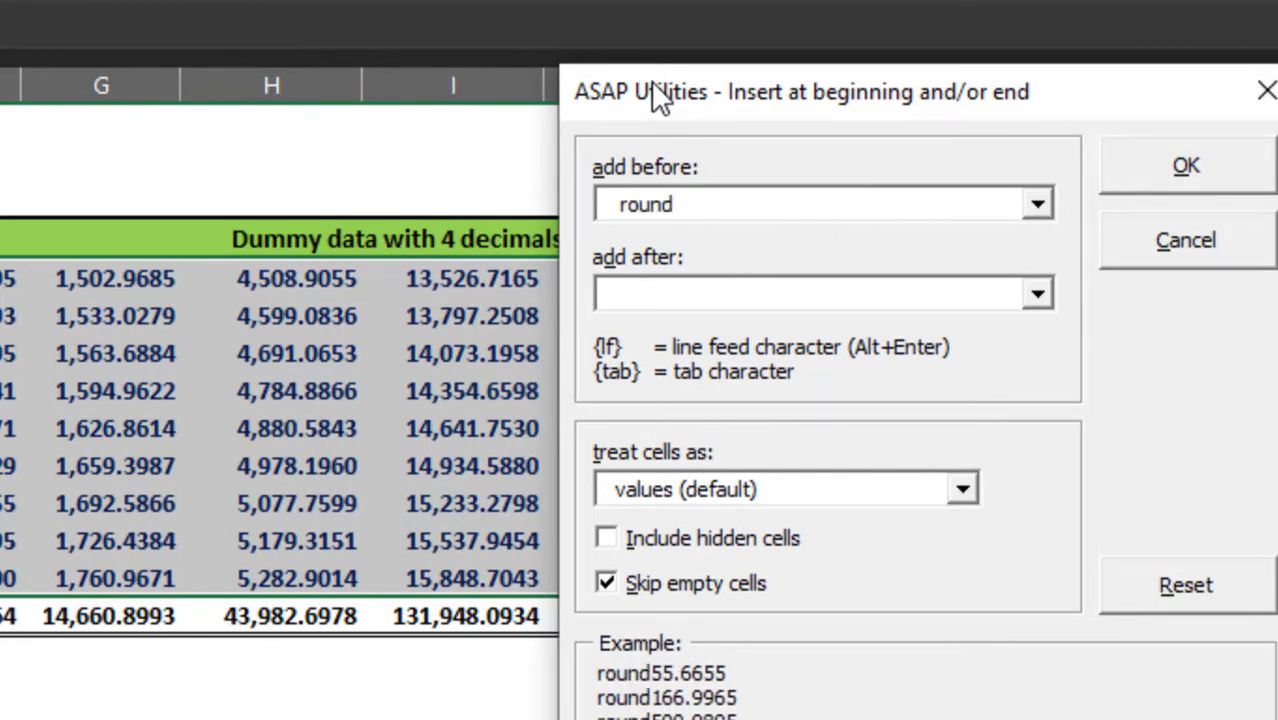
text(()
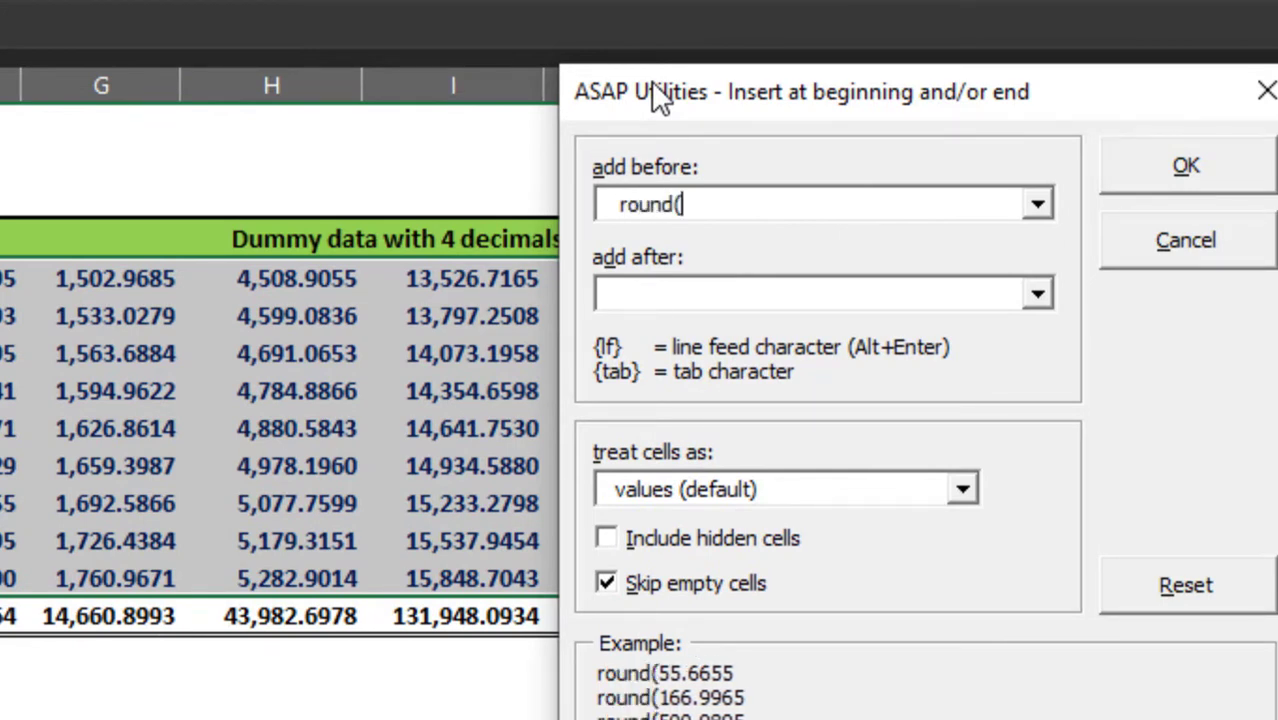
click(776, 295)
text(,0))
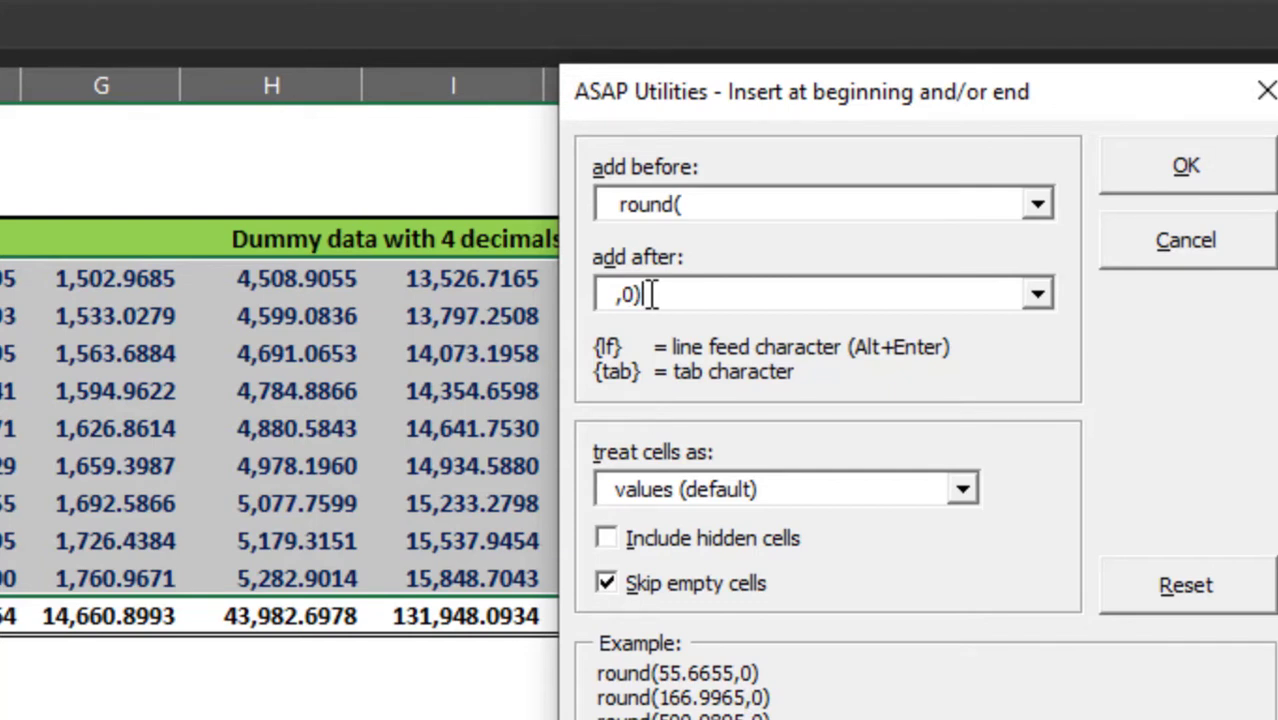
click(684, 490)
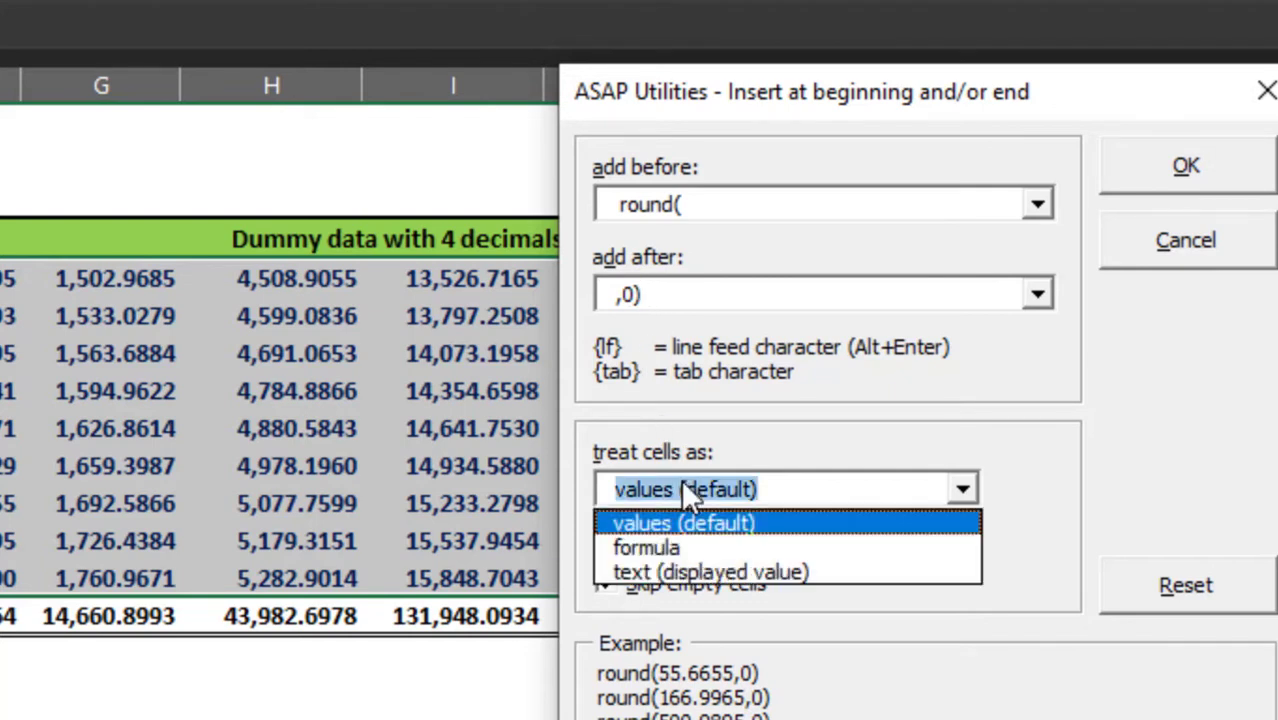
click(681, 547)
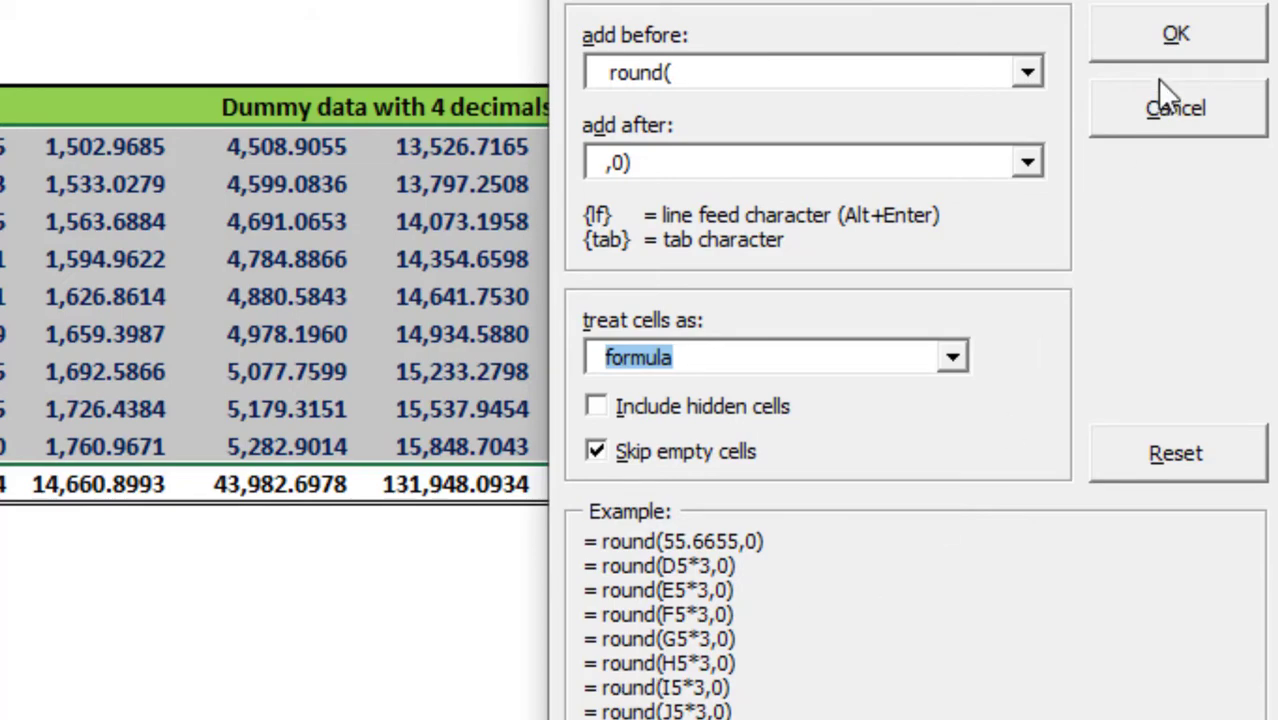
click(1168, 40)
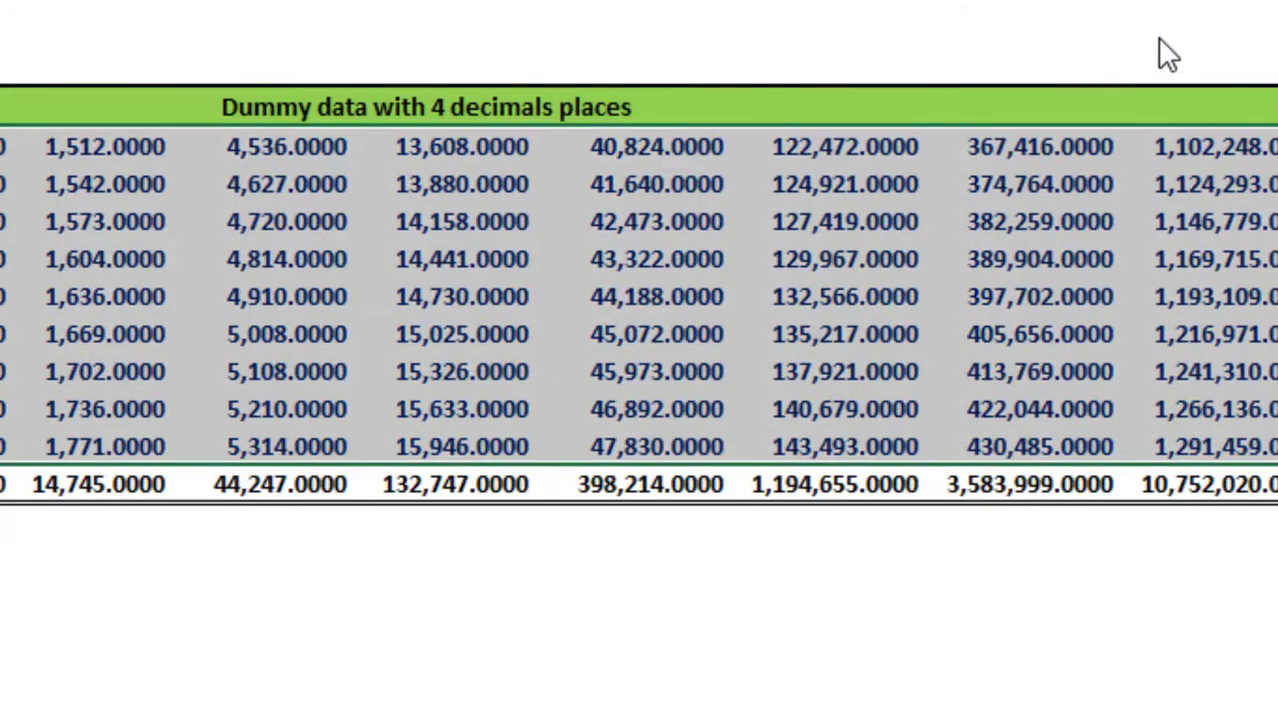
Check the new ROUND formulas in neighbouring cells, ending at D5
click(713, 342)
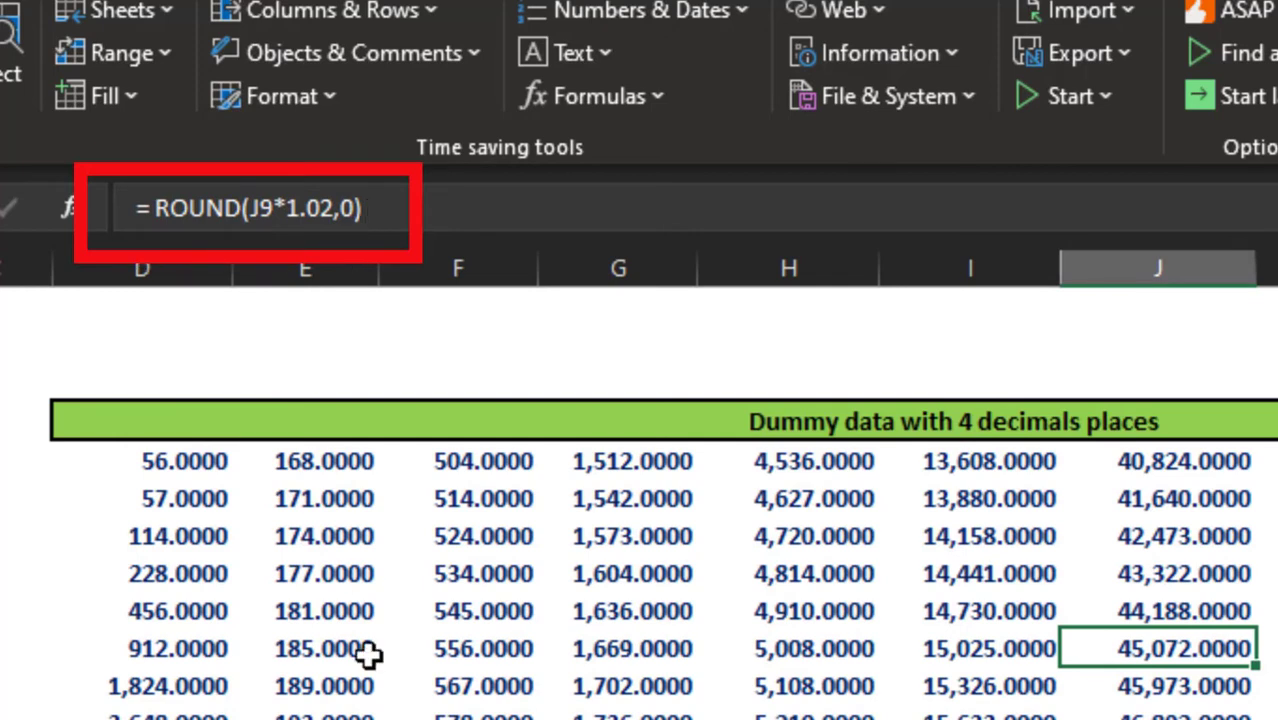
key(Left)
key(Left)
key(Left)
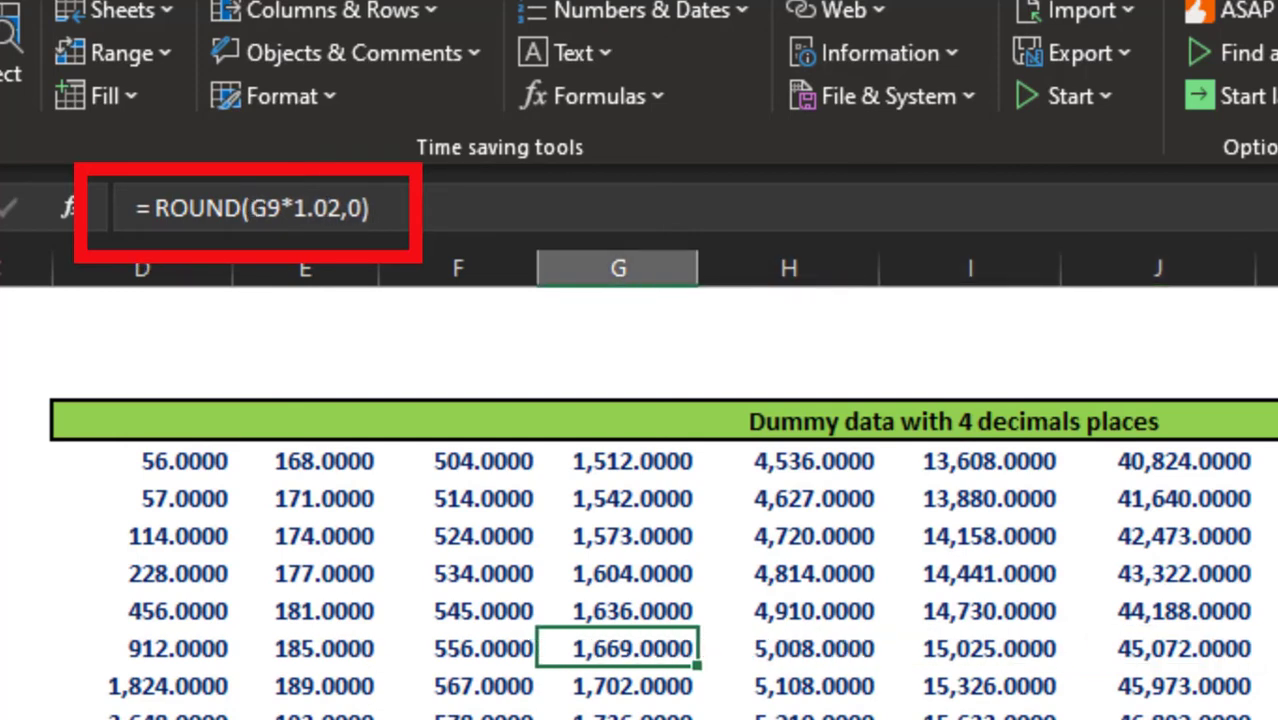
key(Left)
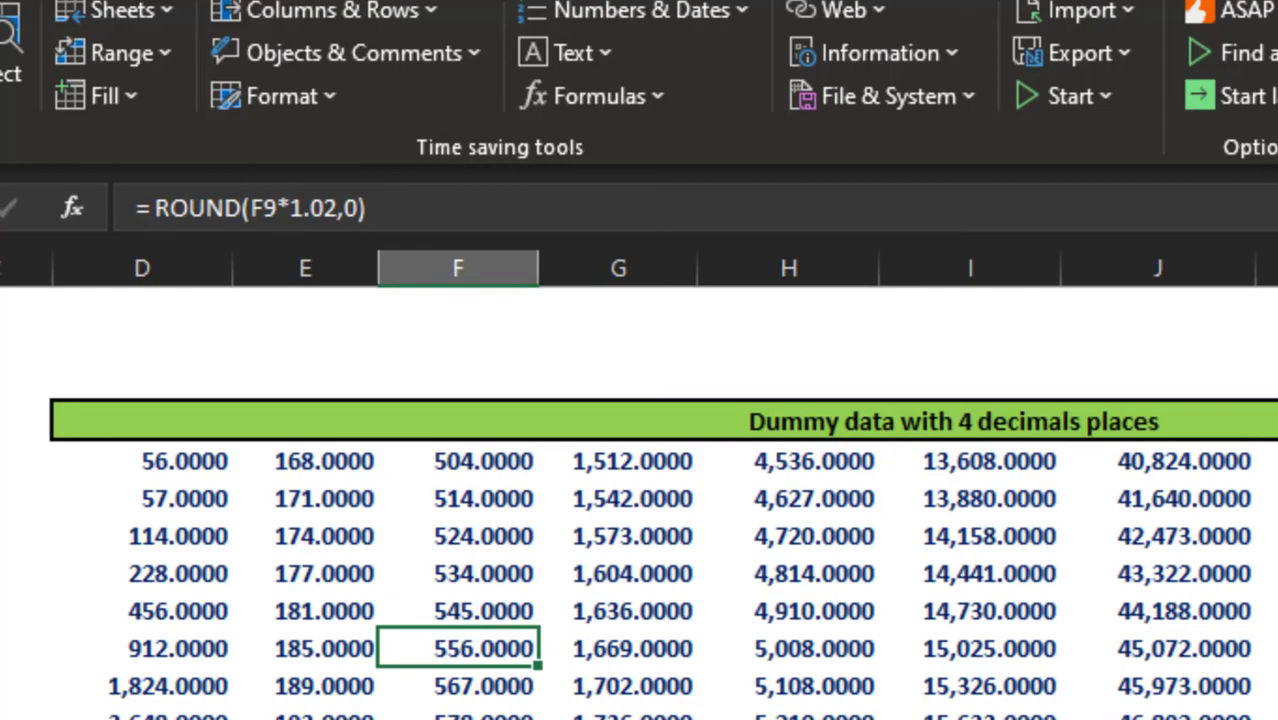
key(Left)
key(Left)
key(Up)
key(Up)
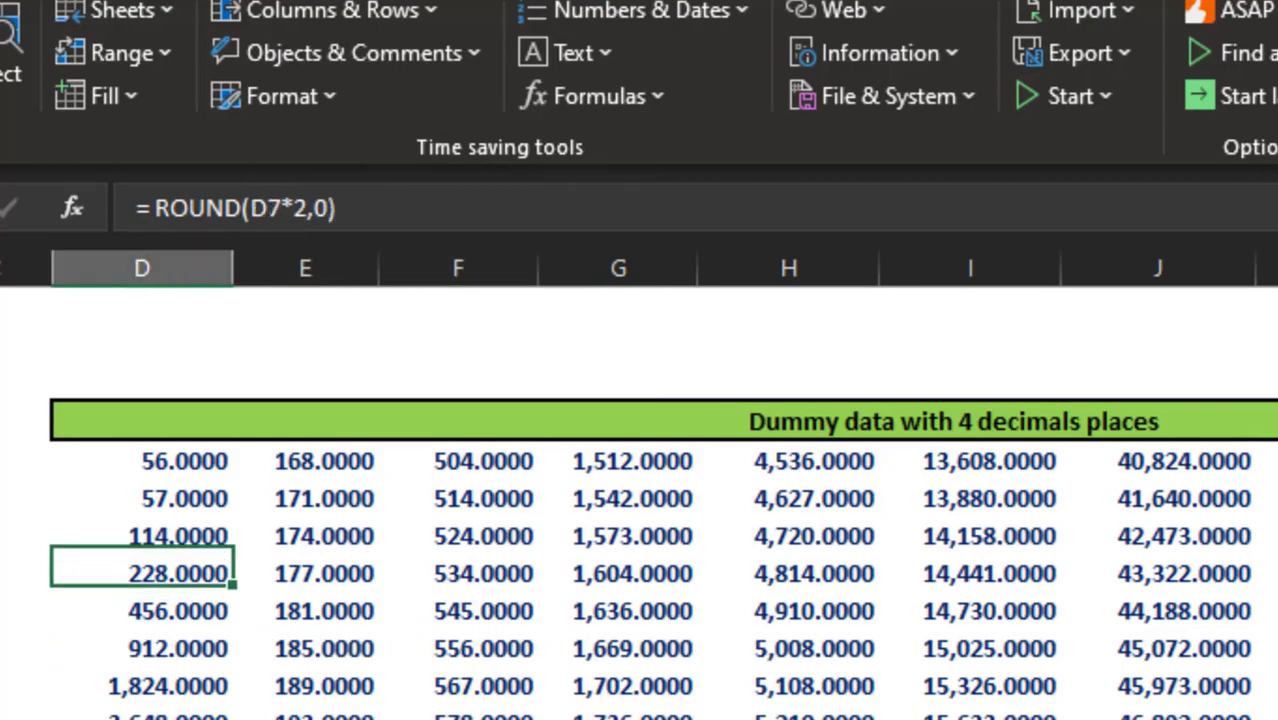
key(Up)
key(Up)
key(Up)
Select D5:M13 and remove the decimal places from the displayed values
key(shift+Down)
key(shift+Down)
key(shift+Down)
key(shift+Down)
key(shift+Down)
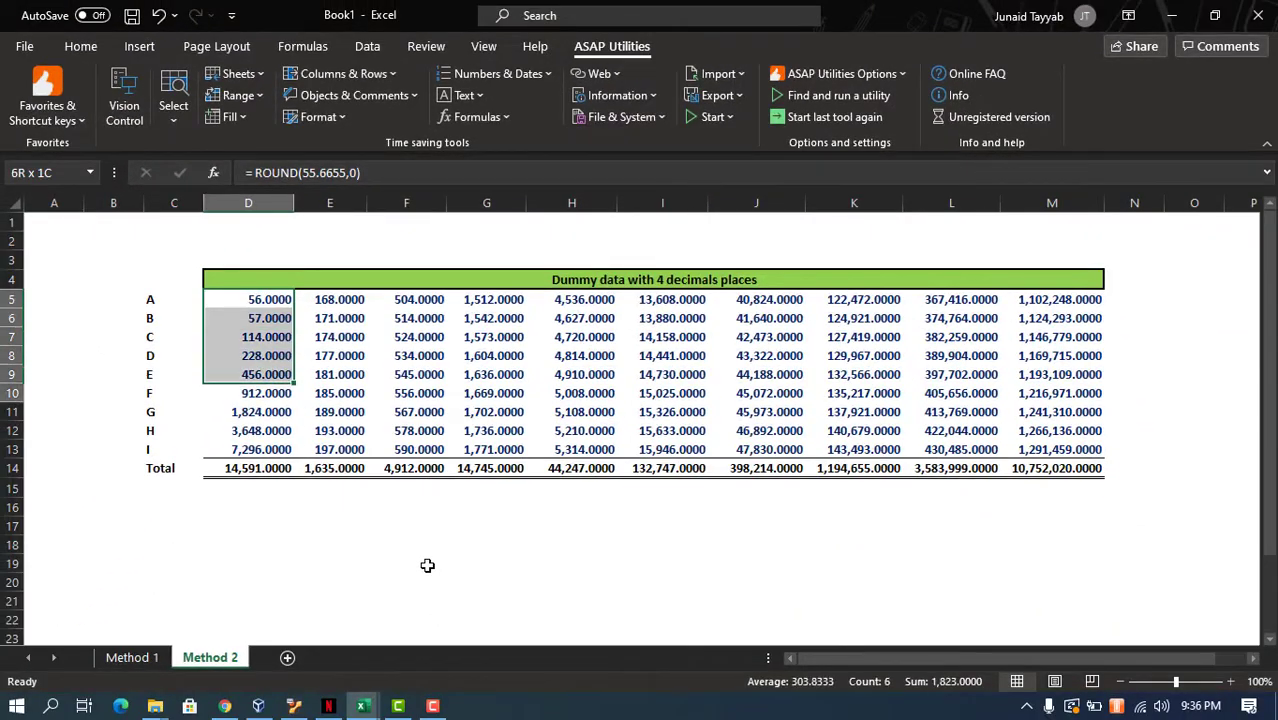
key(shift+Down)
key(shift+Down)
key(shift+Down)
key(ctrl+shift+Right)
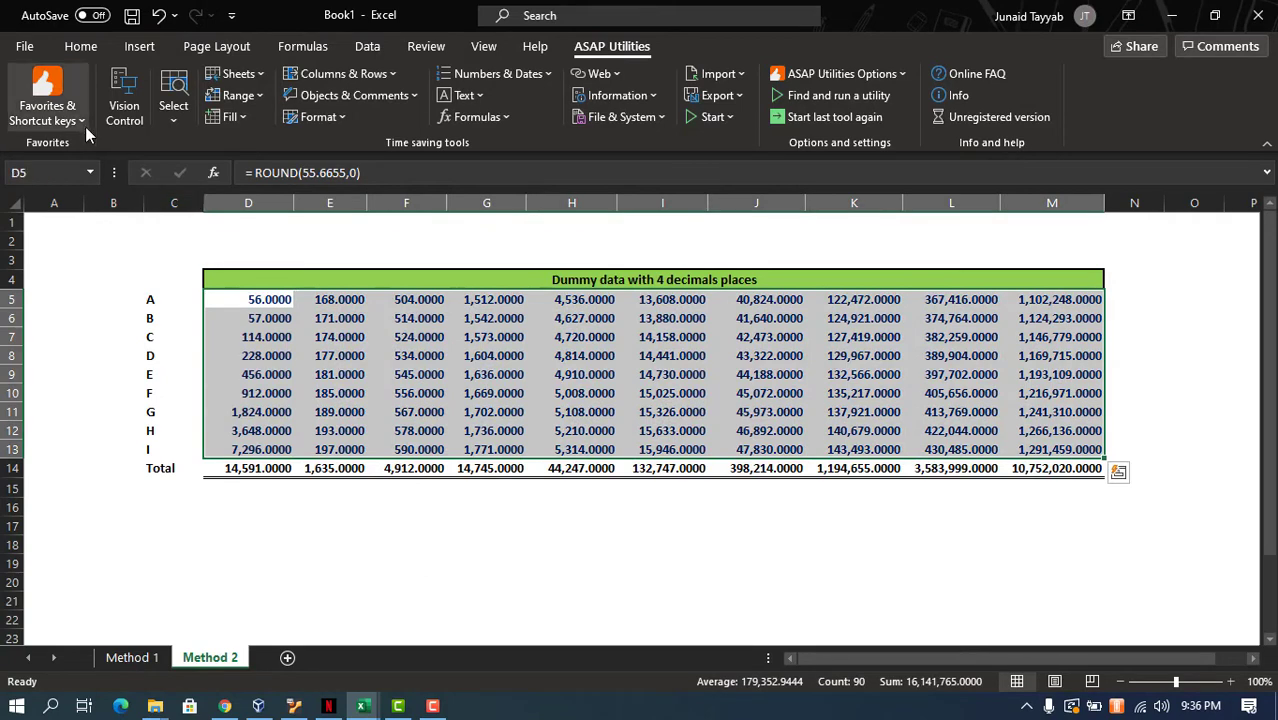
click(81, 47)
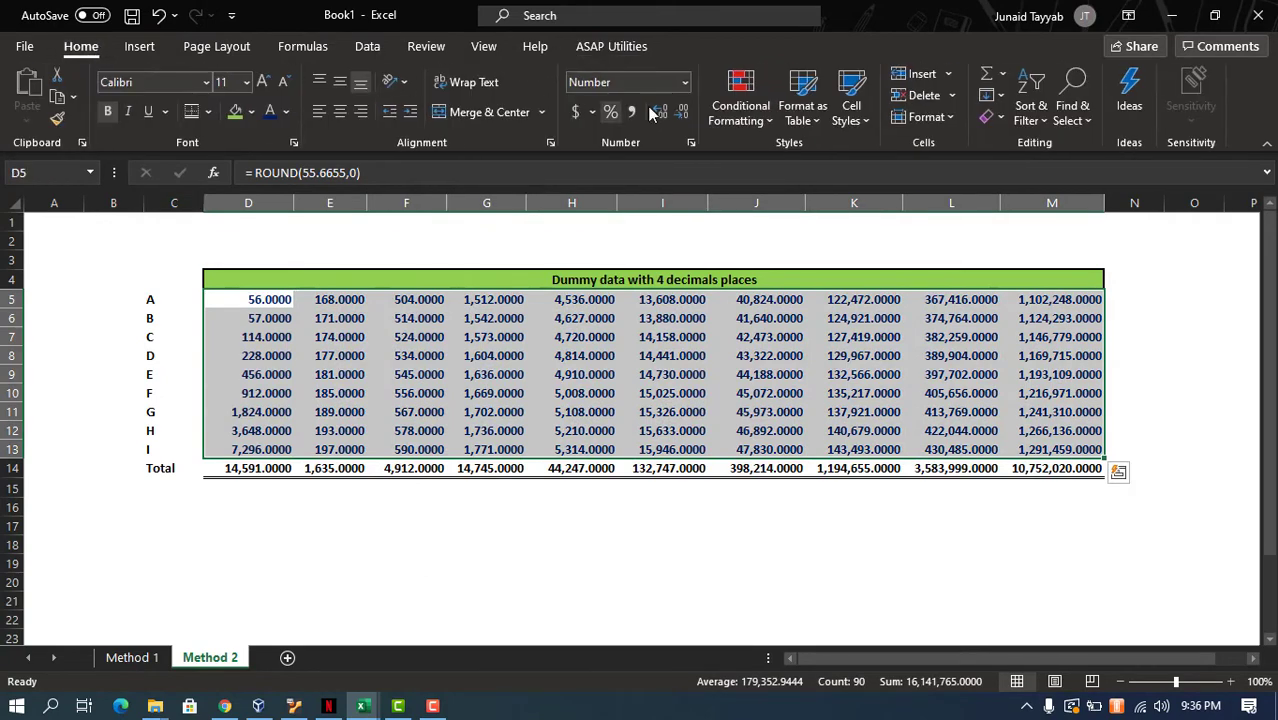